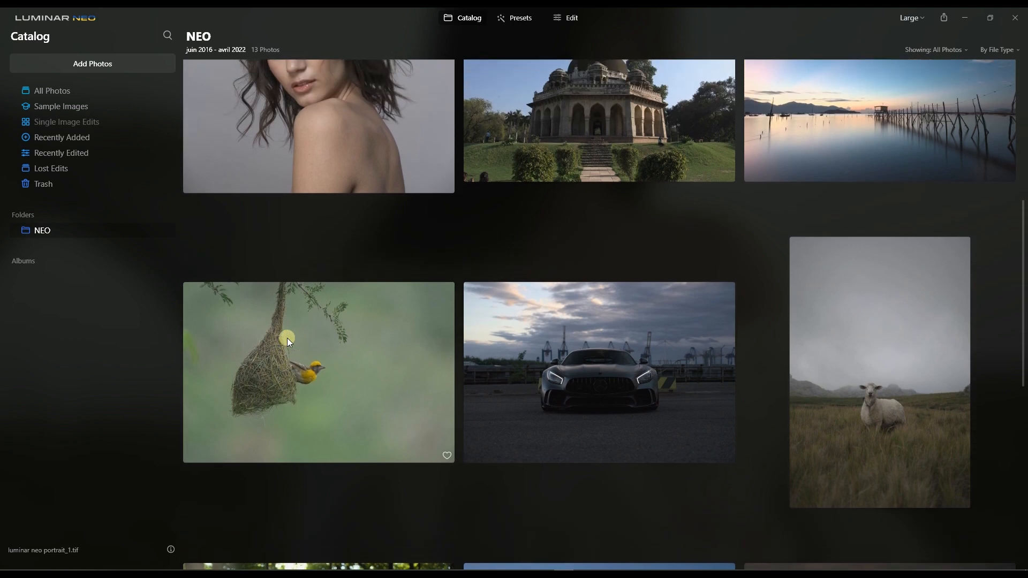
Open the catalog portrait of the woman in a lace dress beside a white horse for editing
scroll(287, 339, "up", 4)
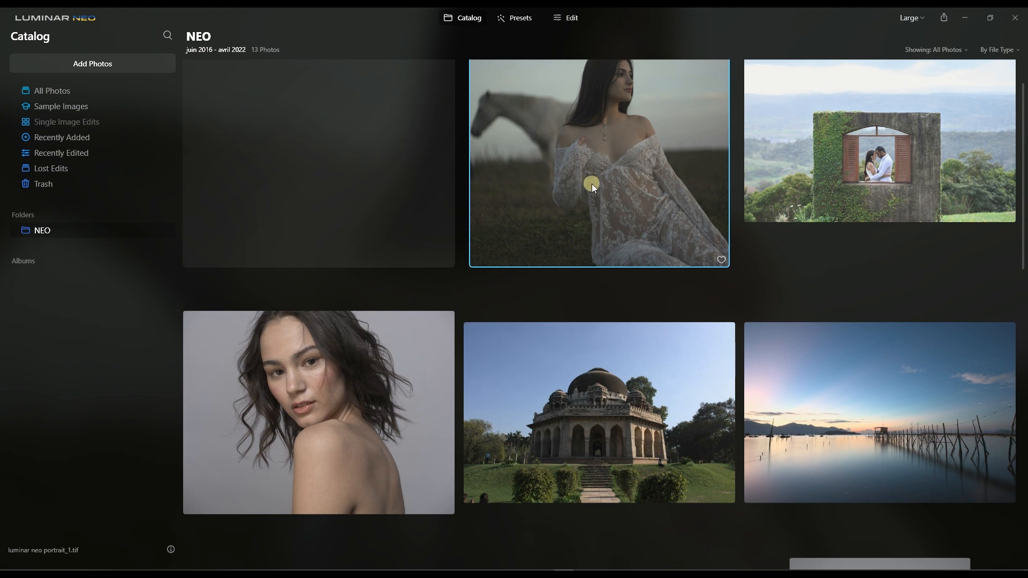
scroll(592, 184, "up", 1)
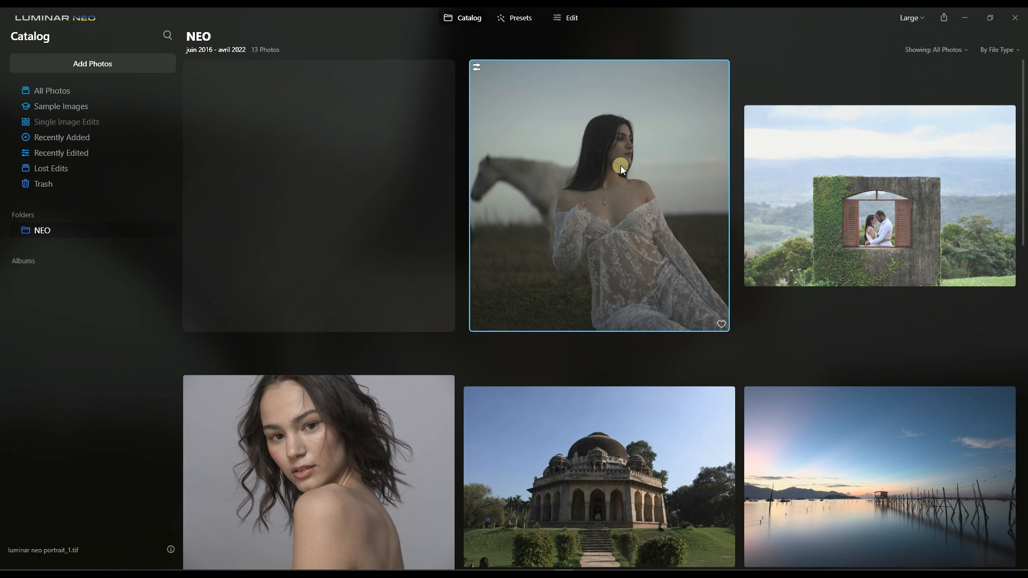
left_click(569, 21)
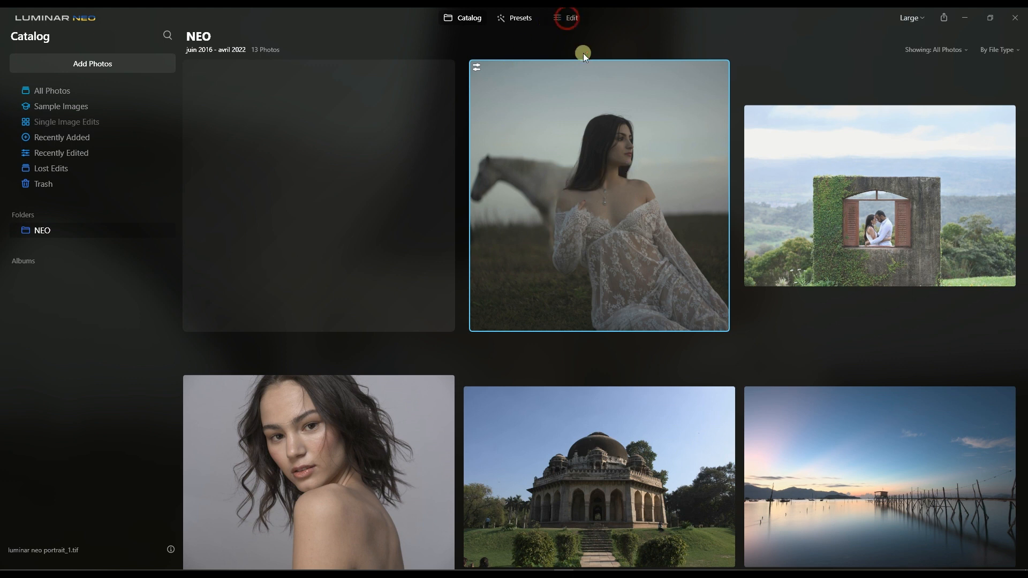
left_click(374, 316)
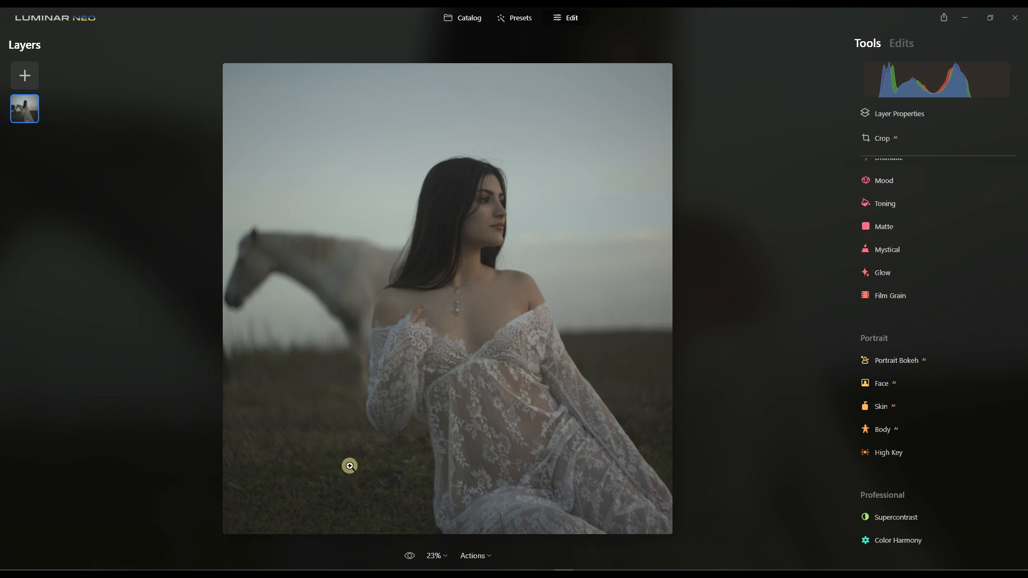
Apply Enhance AI to the portrait with Accent at 37 and Sky Enhancer at 24
scroll(868, 364, "up", 8)
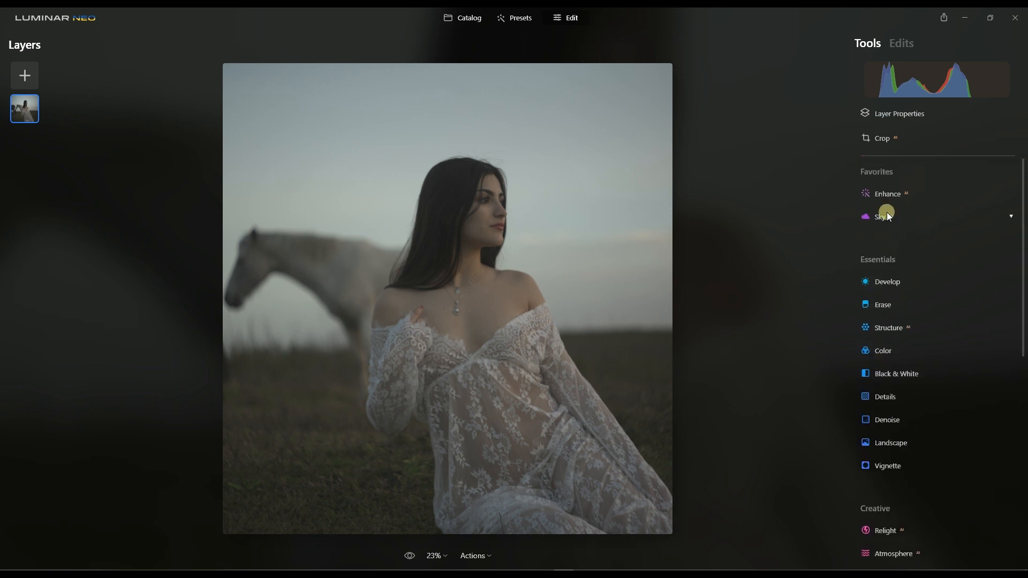
left_click(887, 200)
left_click(905, 251)
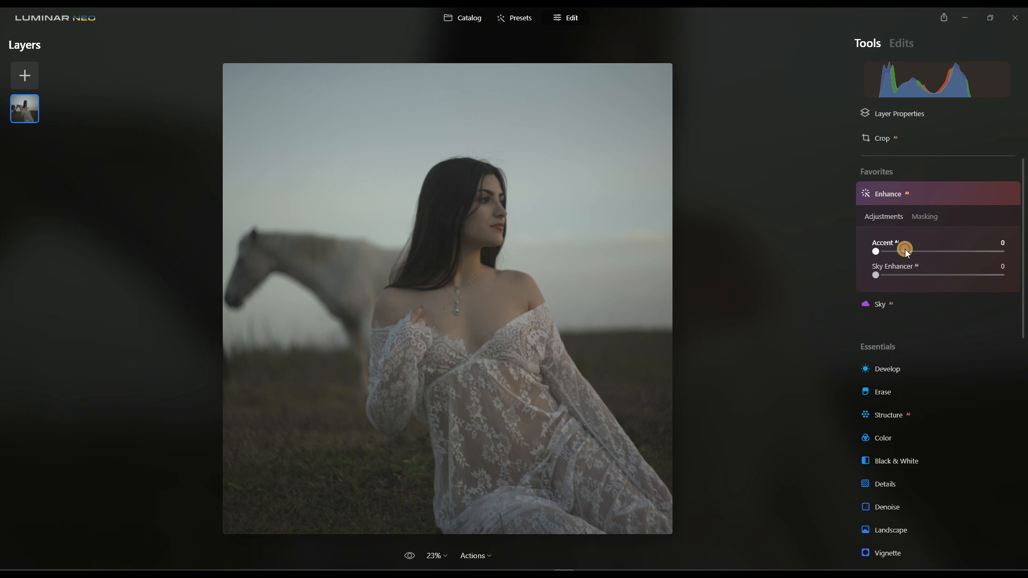
left_click_drag(917, 254, 921, 254)
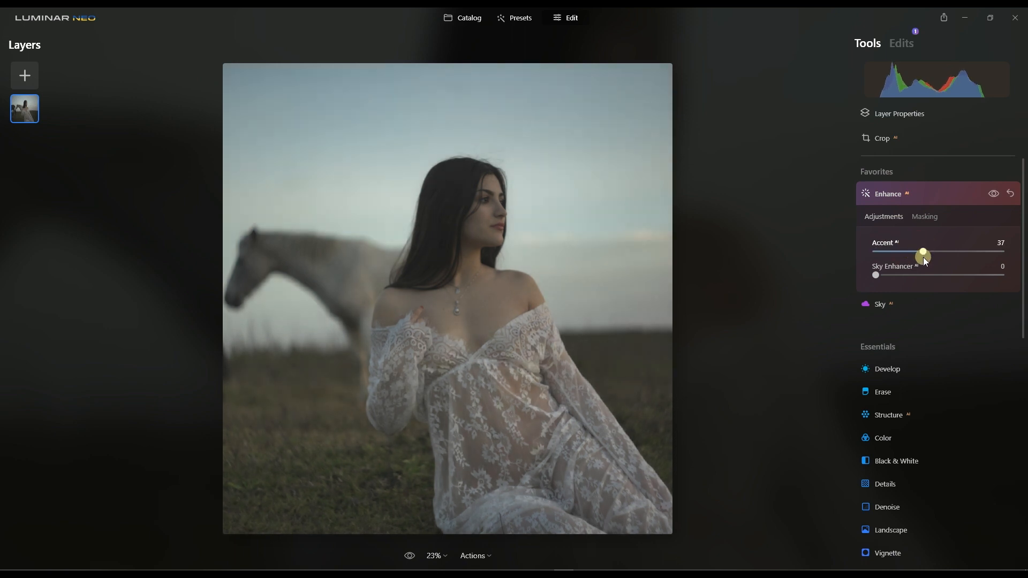
left_click_drag(898, 277, 907, 276)
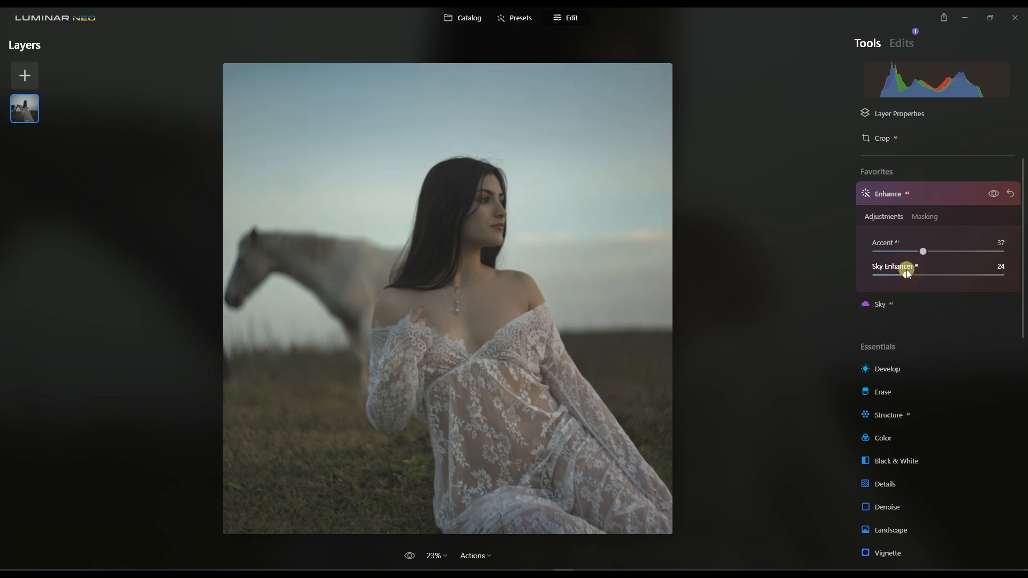
left_click(907, 197)
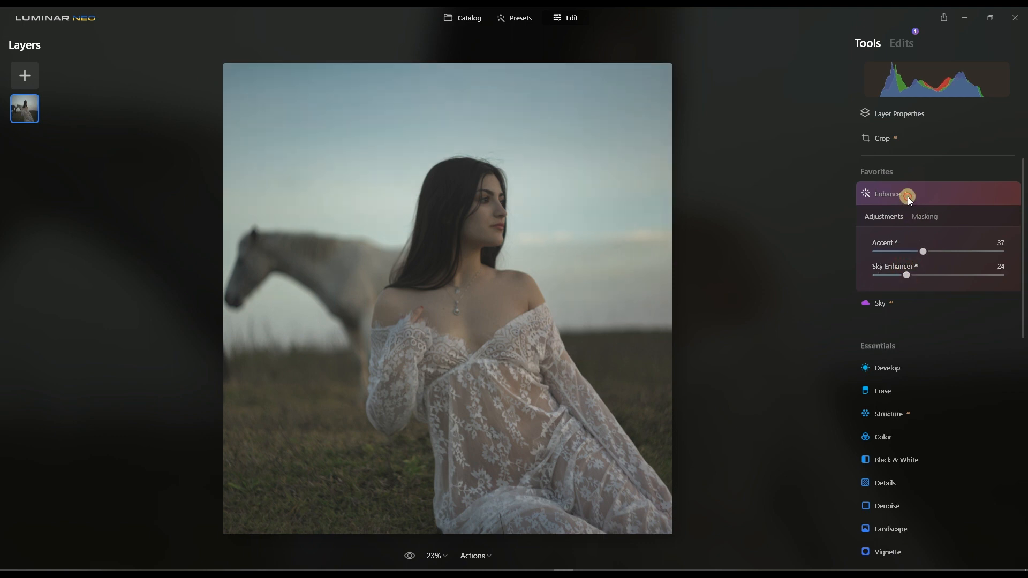
Convert the photo to black and white, trying the red saturation at 93 before returning it to 0
scroll(911, 303, "down", 5)
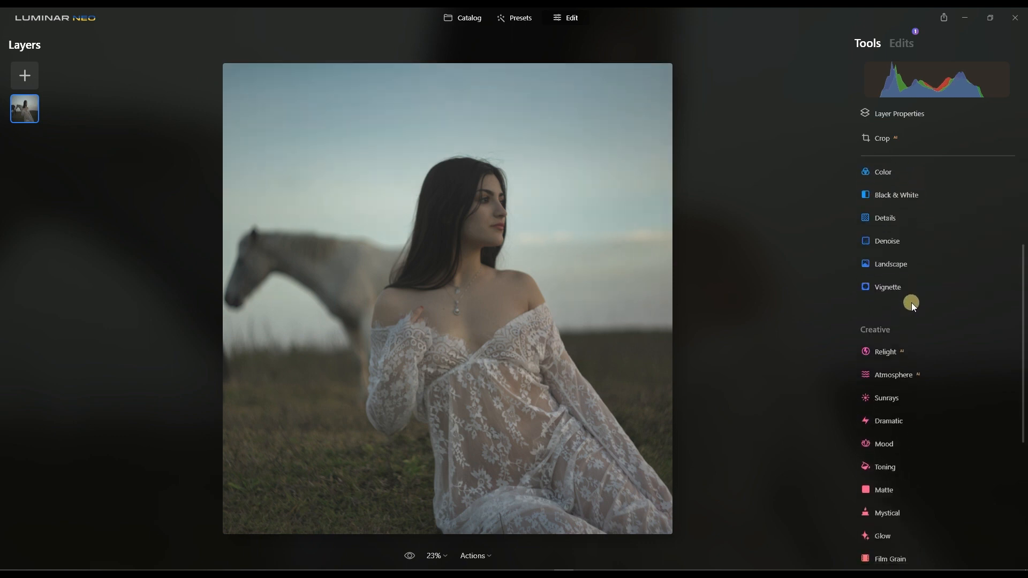
scroll(911, 303, "up", 5)
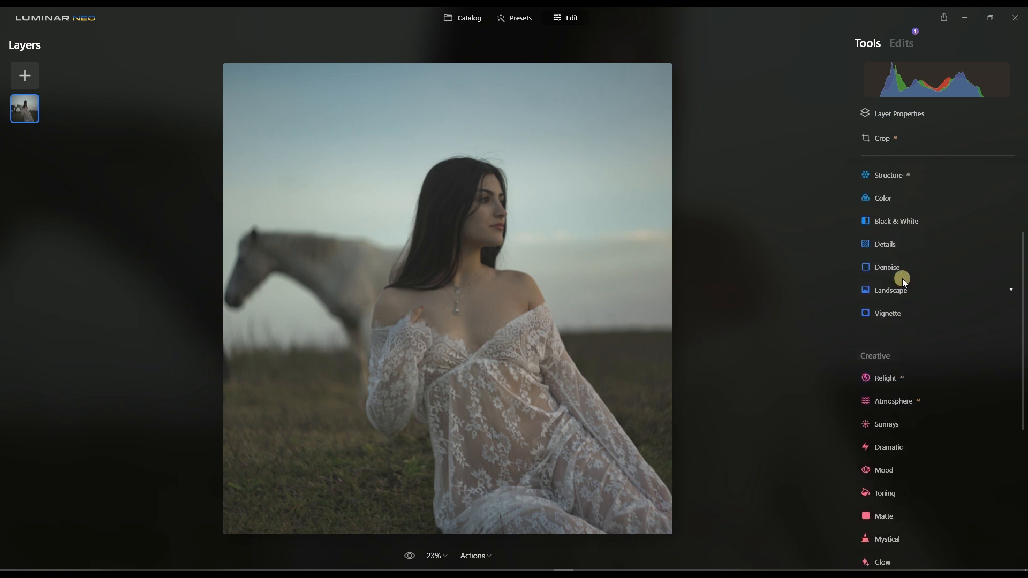
left_click(893, 373)
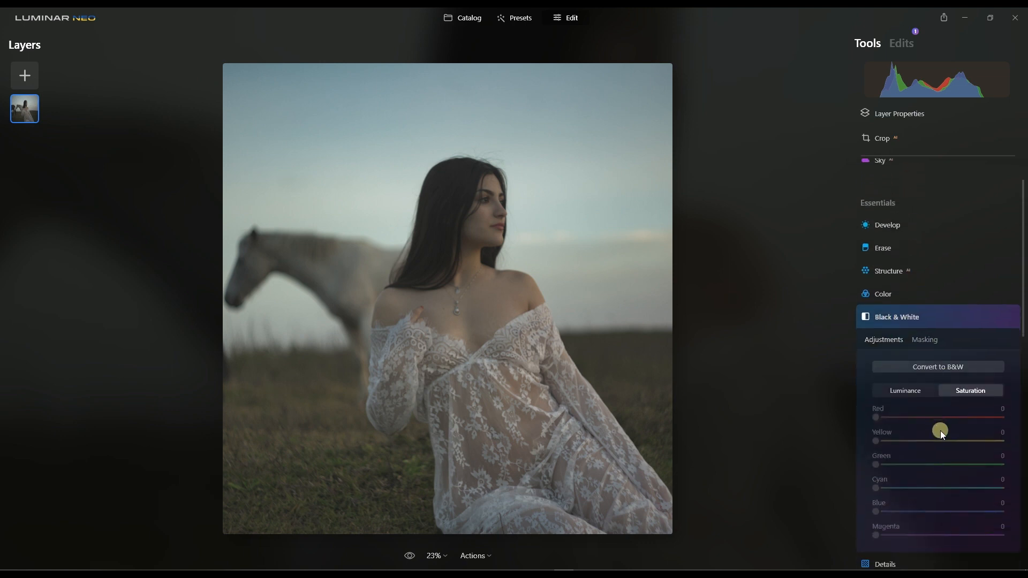
left_click(957, 366)
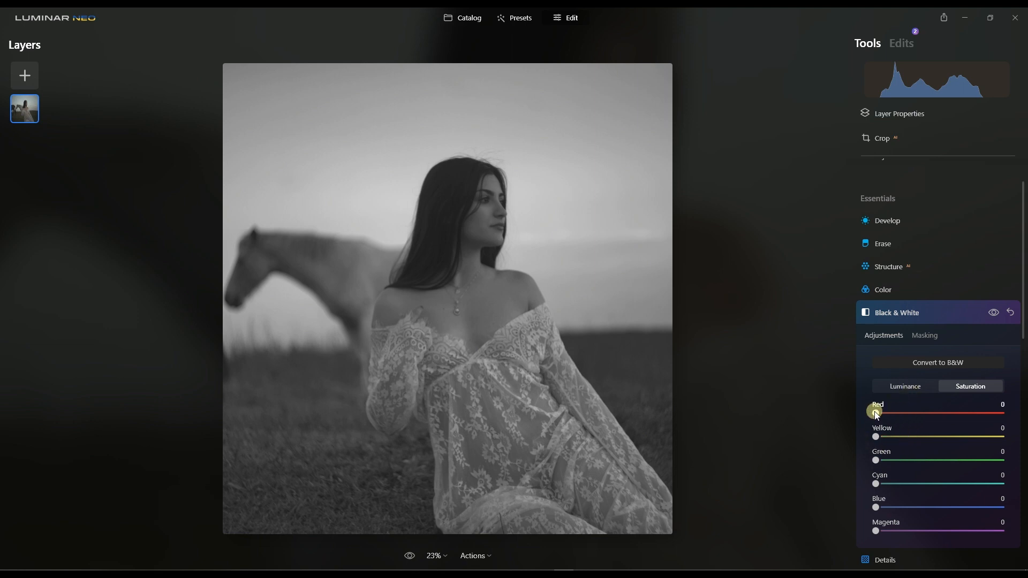
left_click_drag(884, 415, 963, 427)
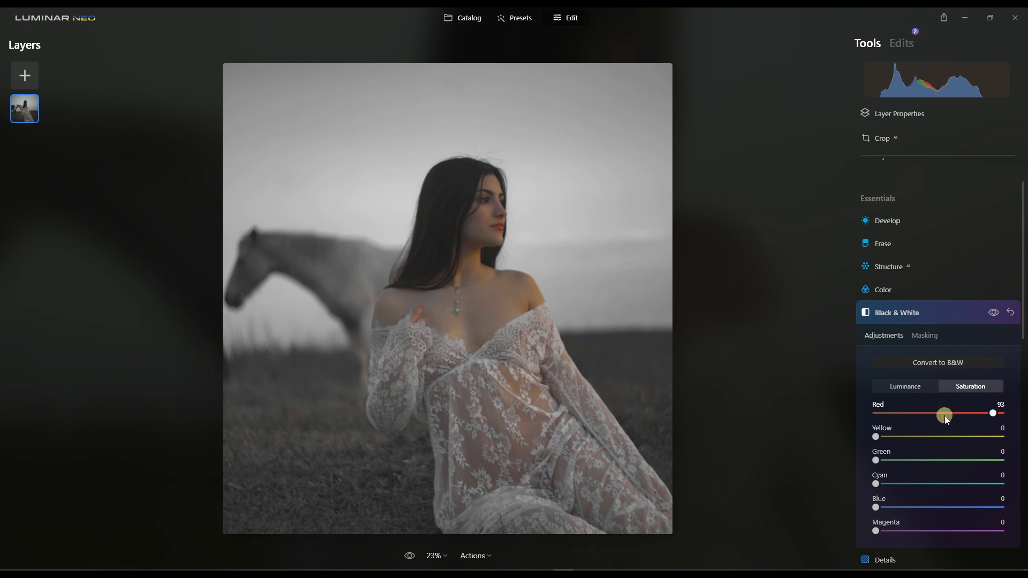
left_click_drag(995, 415, 824, 432)
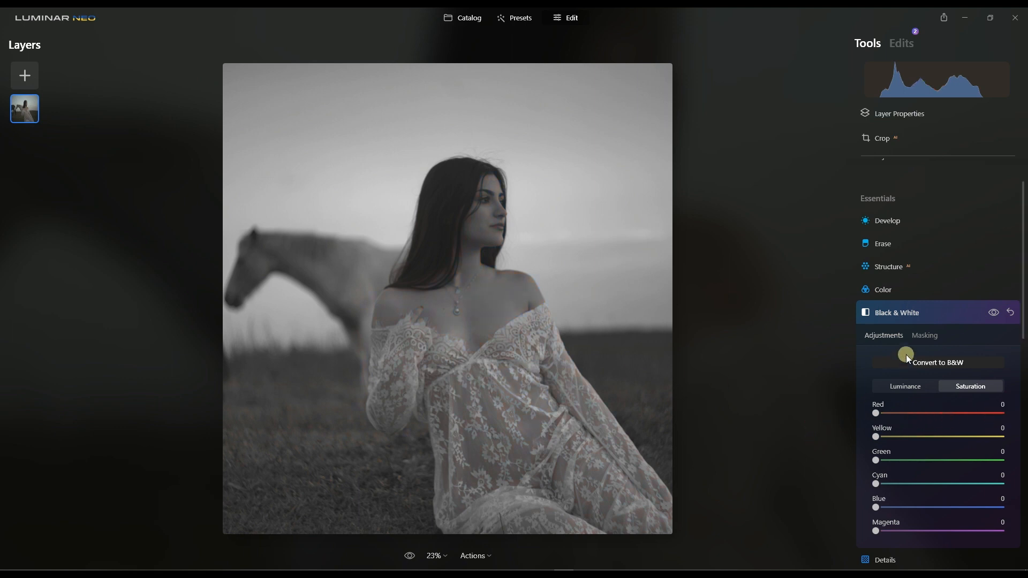
Limit the Black & White effect to the background by masking Human with Mask AI and inverting that mask
left_click(923, 337)
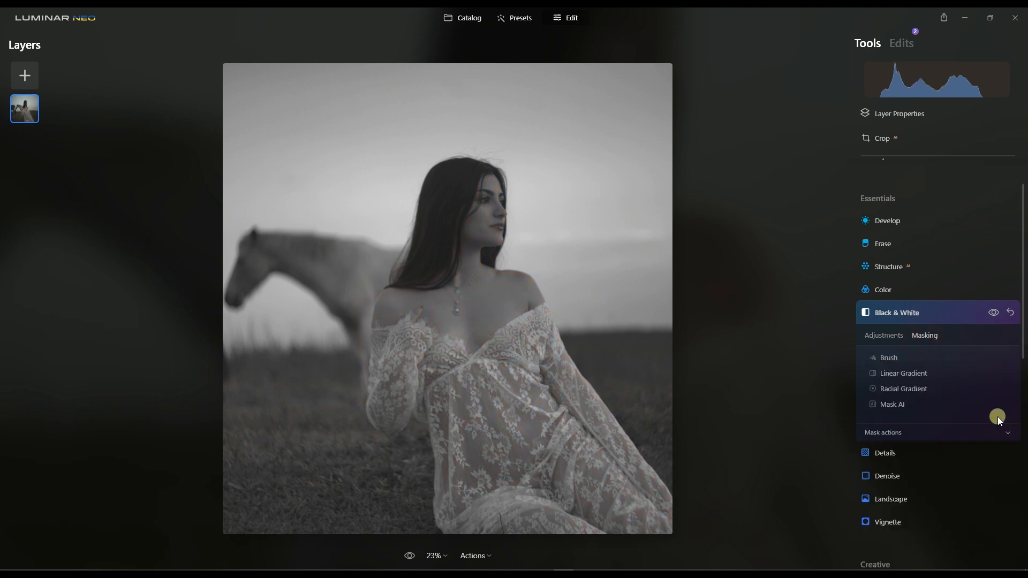
left_click(914, 400)
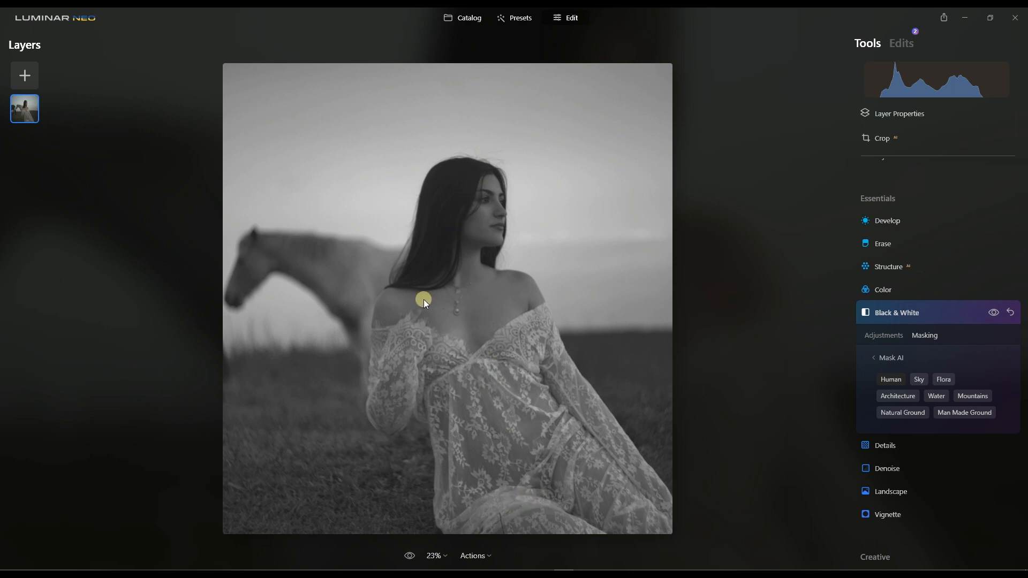
left_click(456, 497)
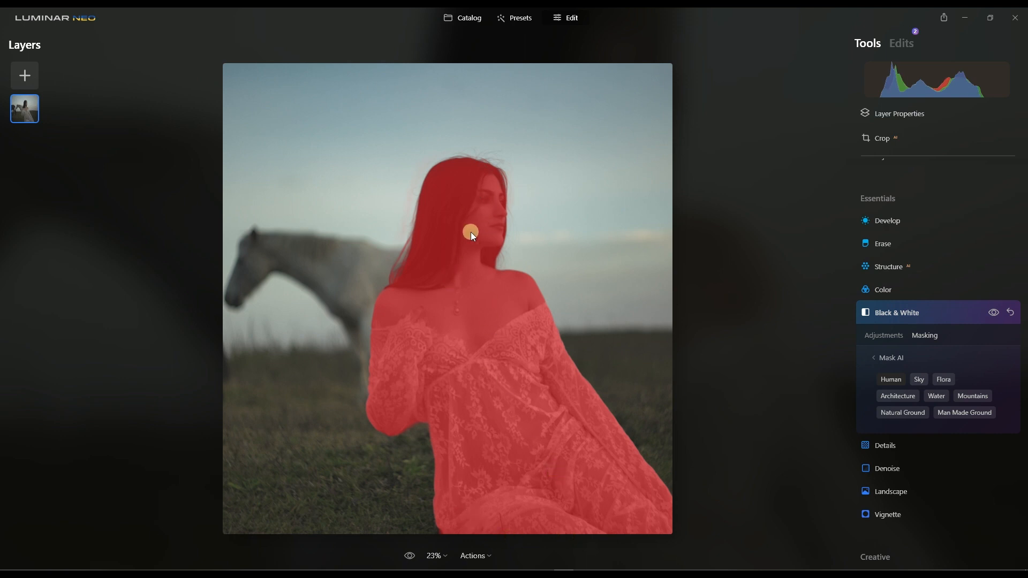
left_click(885, 357)
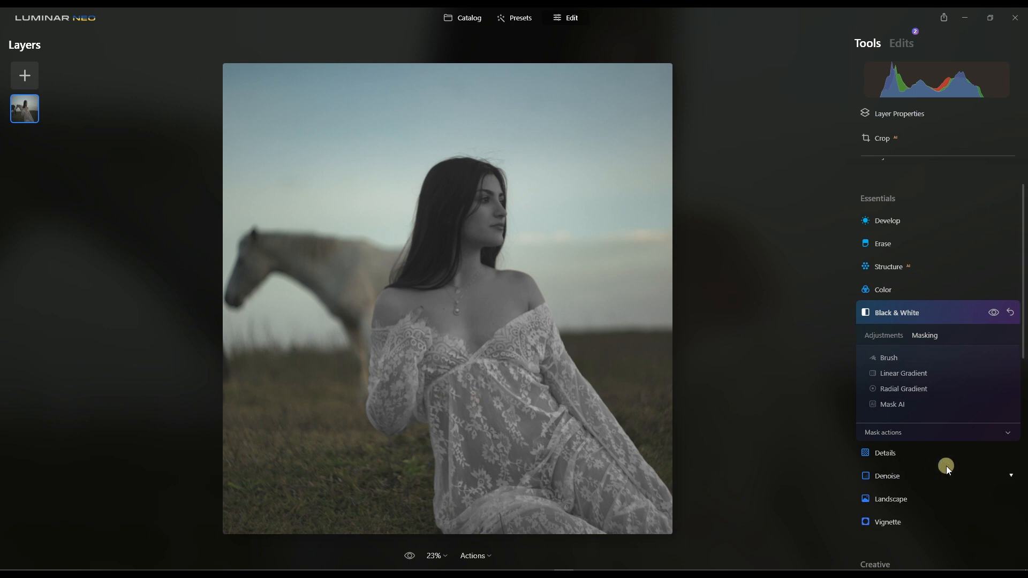
left_click(891, 435)
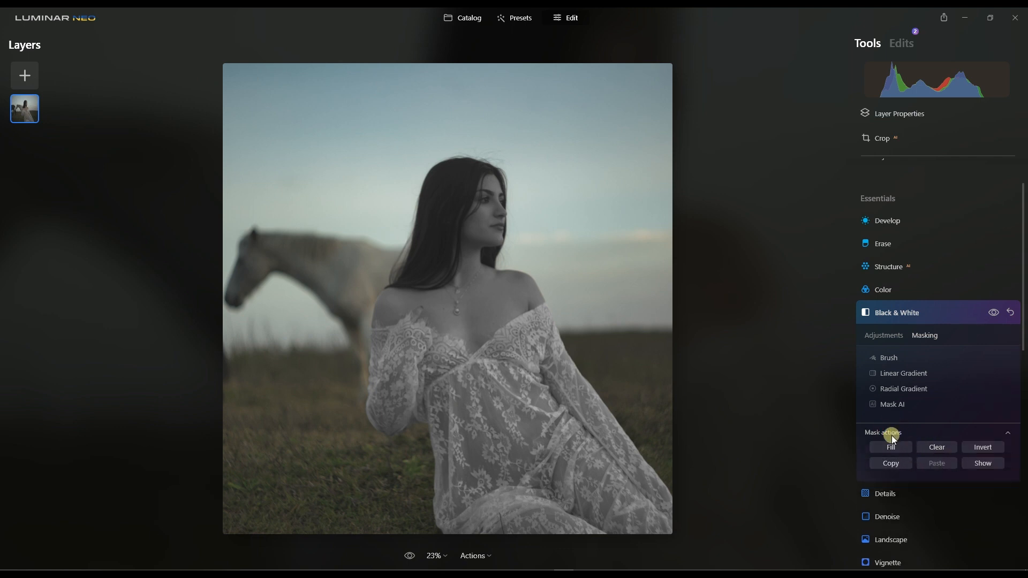
left_click(993, 451)
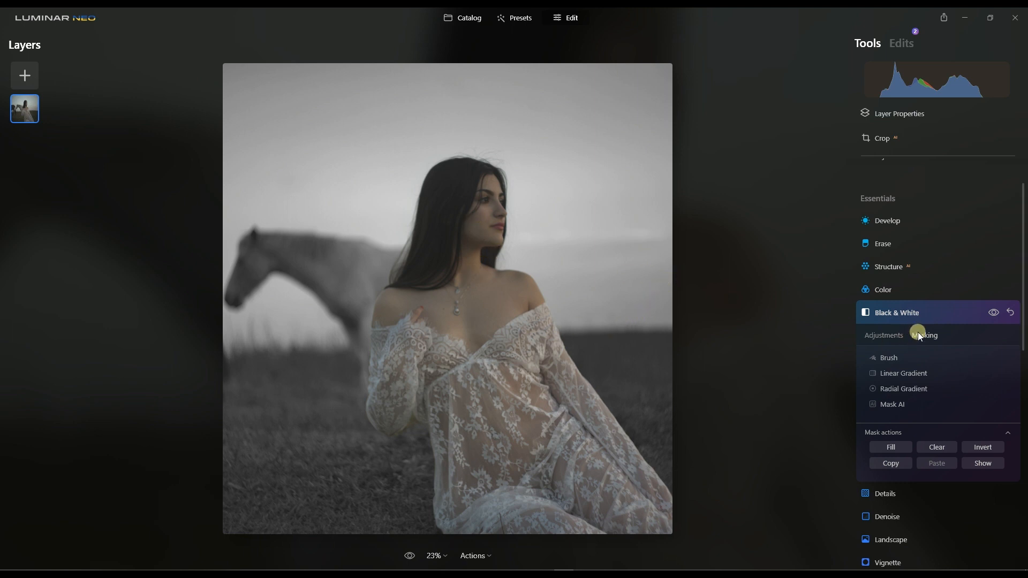
left_click(903, 312)
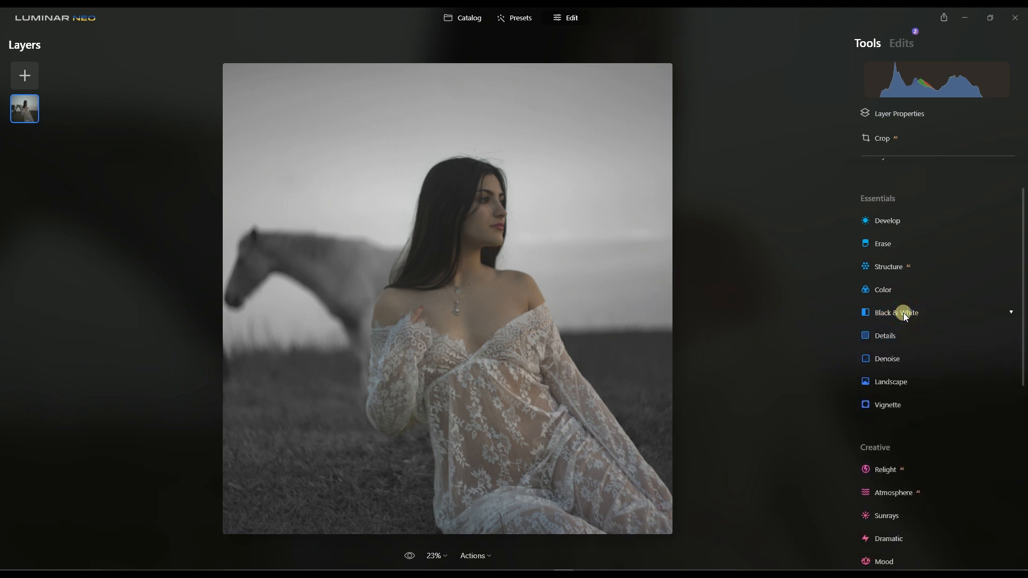
Relight the portrait with Brightness Near at 60 and Depth at 18
scroll(922, 455, "down", 3)
left_click(890, 350)
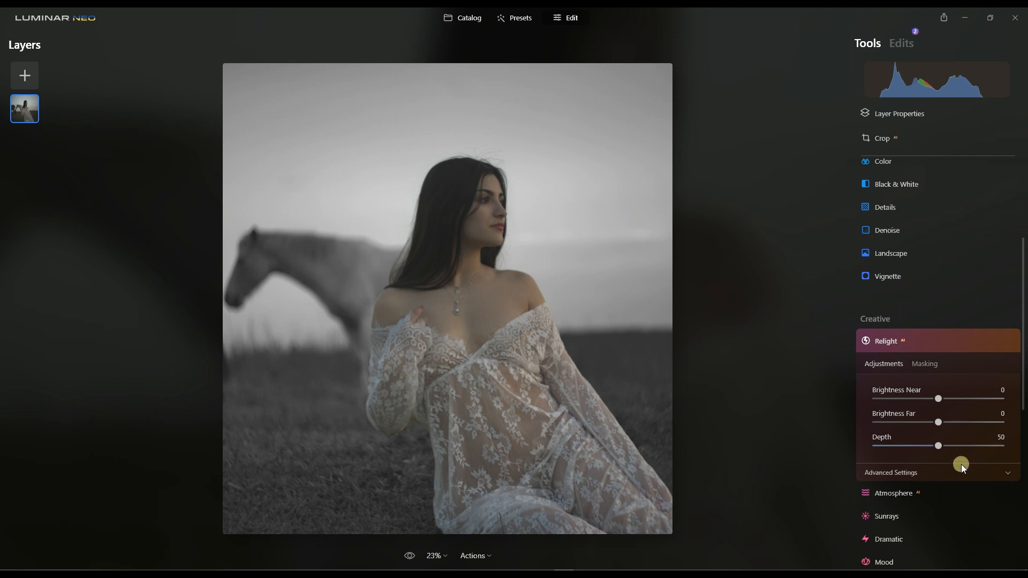
left_click_drag(943, 405, 961, 401)
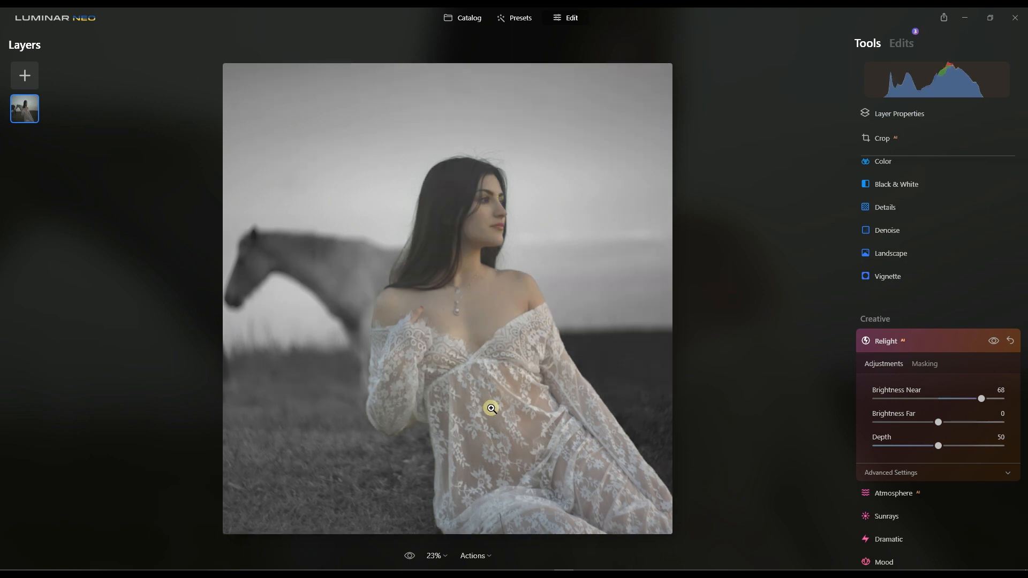
left_click_drag(981, 394, 976, 398)
left_click_drag(937, 446, 899, 454)
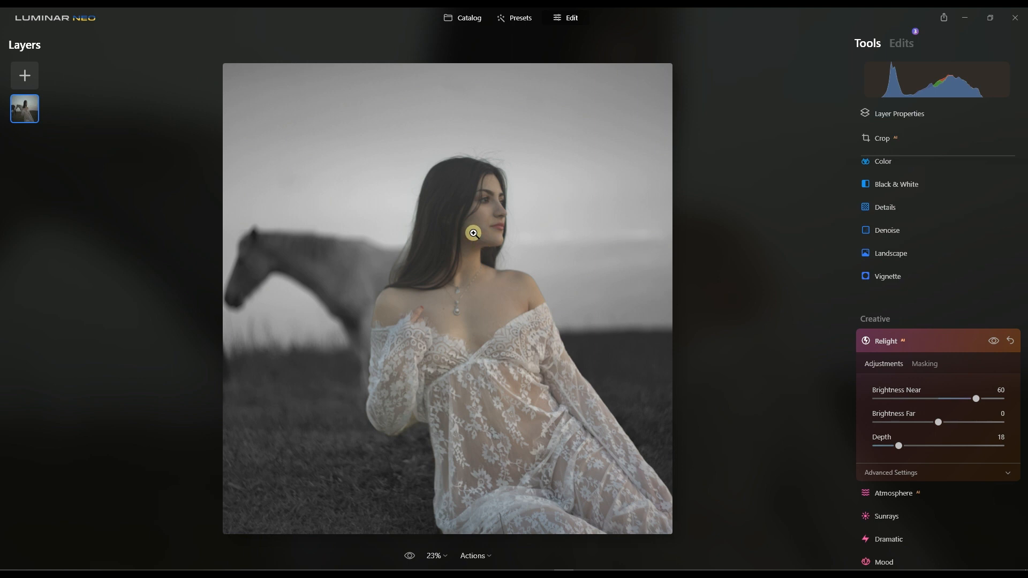
left_click(892, 340)
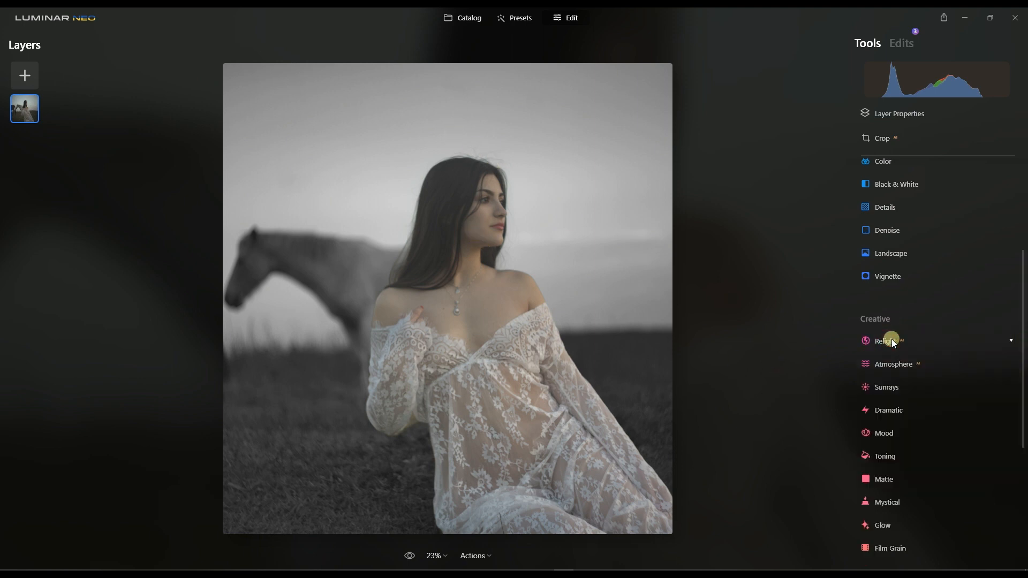
Try Develop's Smart Contrast at 58 on the whole photo and lower it to 6
left_click(892, 282)
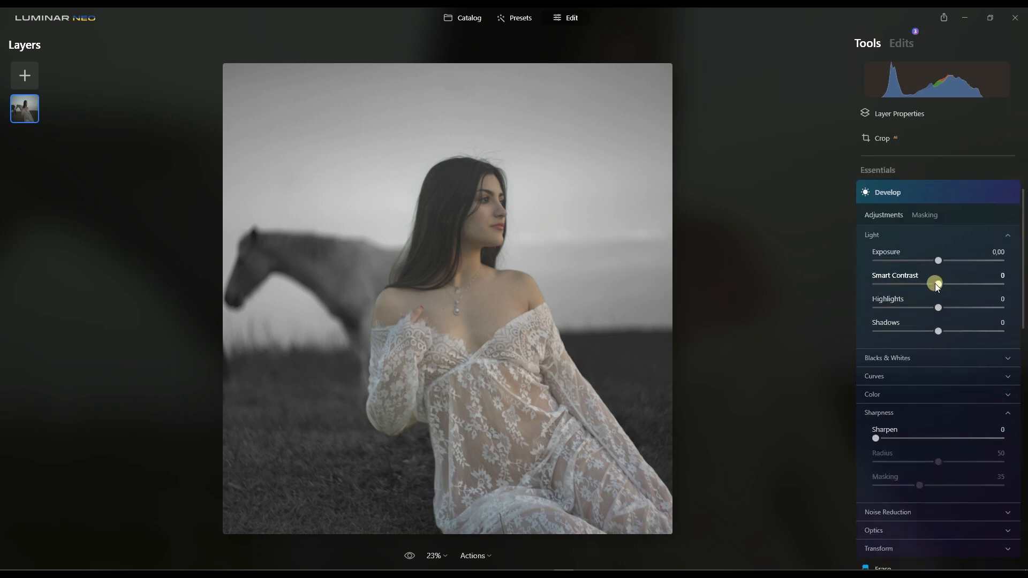
left_click_drag(940, 287, 976, 288)
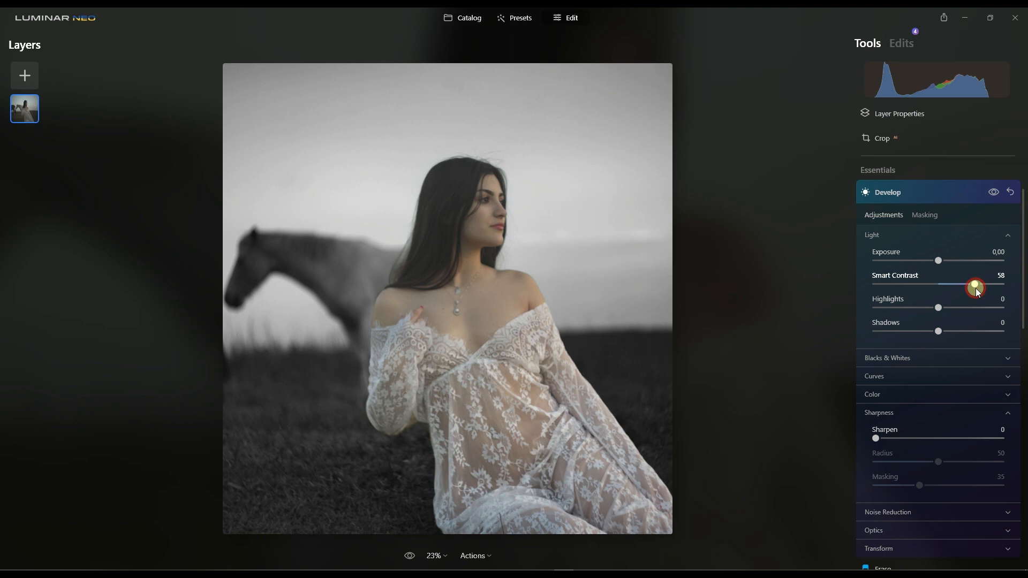
left_click_drag(970, 292, 944, 292)
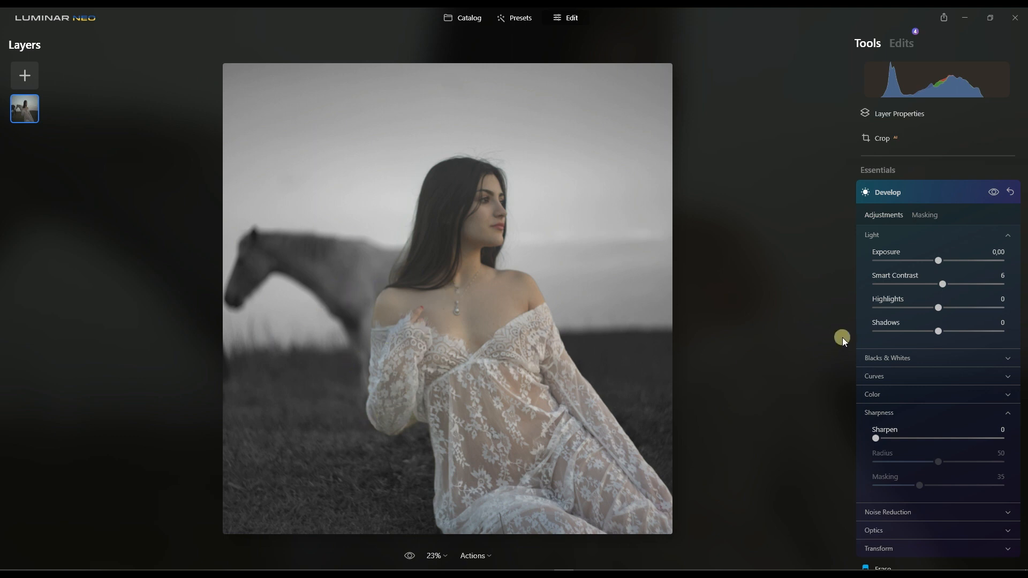
Restrict the Develop adjustment to the woman with Mask AI's Human mask and set Smart Contrast to 70
left_click(935, 222)
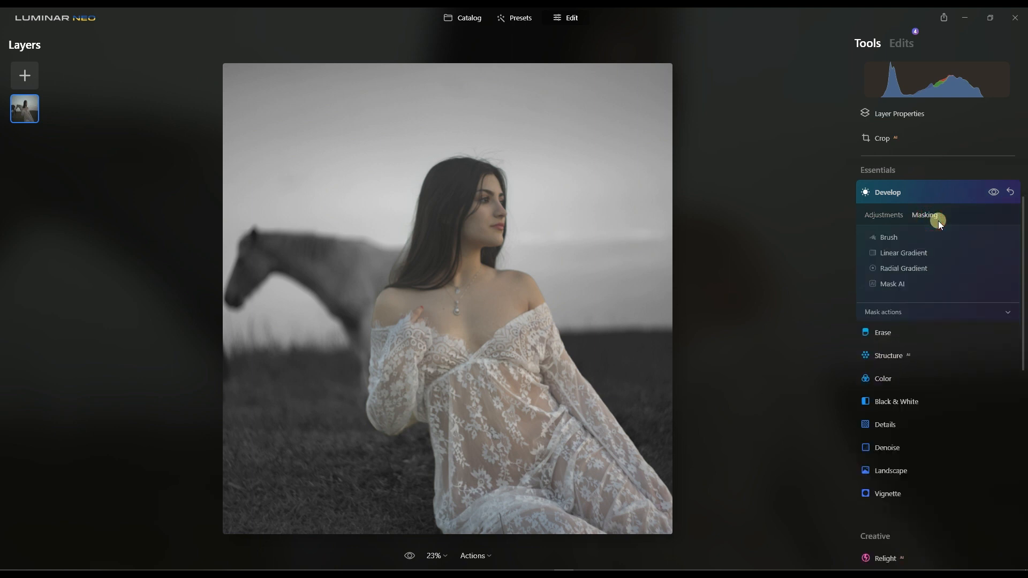
left_click(902, 285)
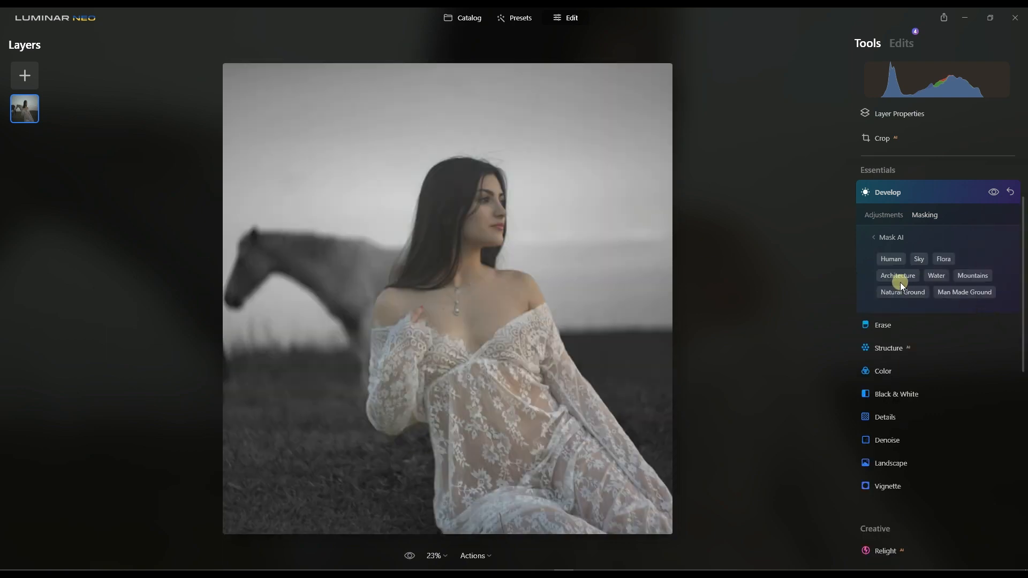
left_click(893, 261)
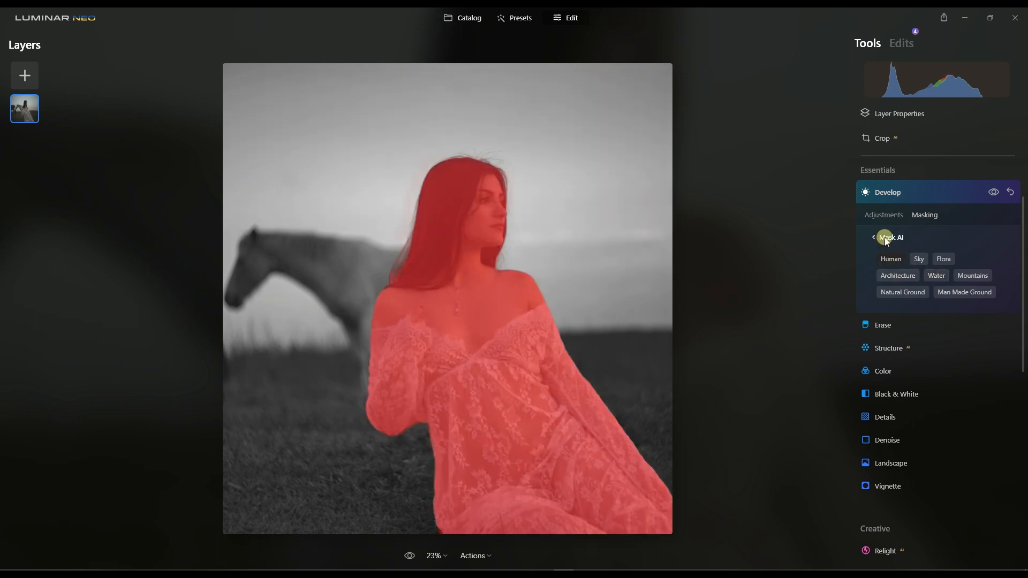
left_click(887, 241)
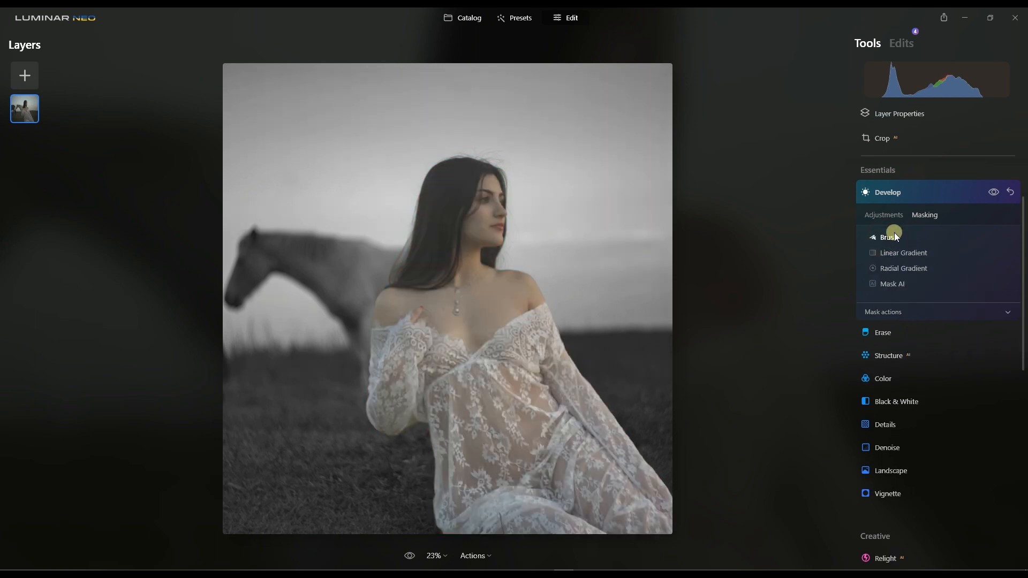
left_click(889, 217)
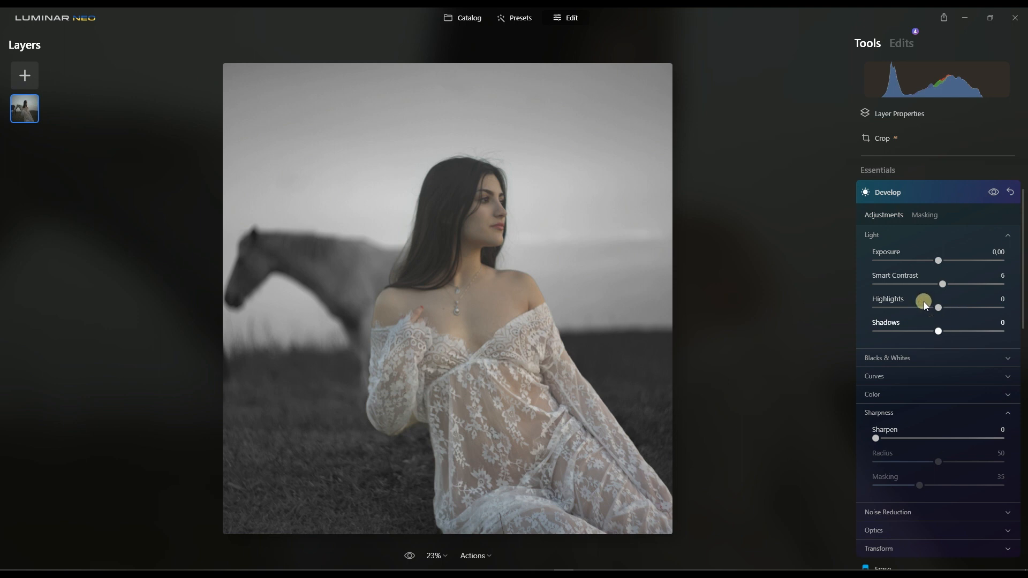
left_click_drag(943, 285, 982, 292)
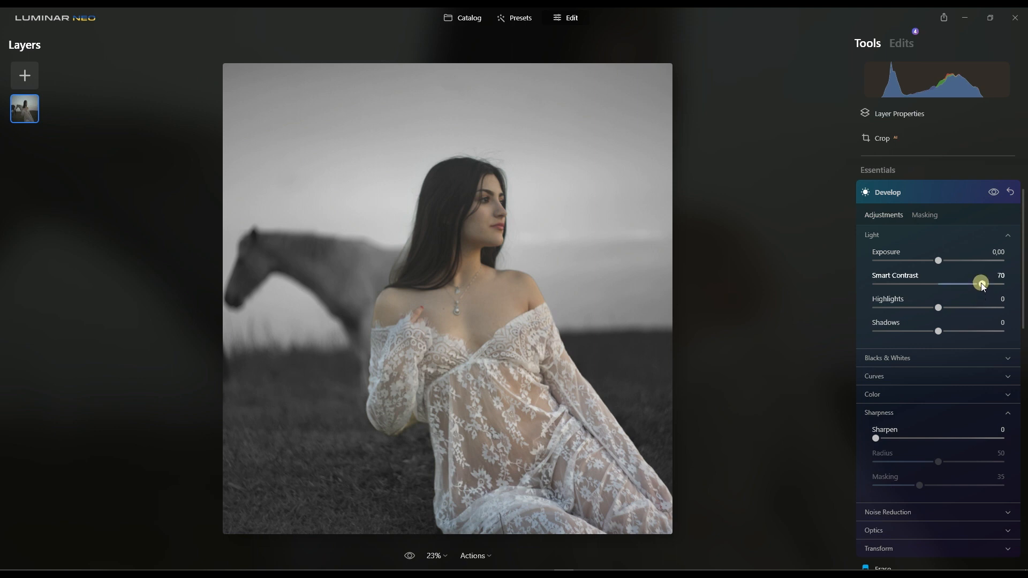
Set the woman's Develop adjustment to Smart Contrast 87, Shadows -36 and Highlights 55
mouse_move(983, 287)
left_mouse_down()
mouse_move(901, 287)
mouse_move(991, 293)
left_mouse_up()
left_click_drag(944, 262, 939, 265)
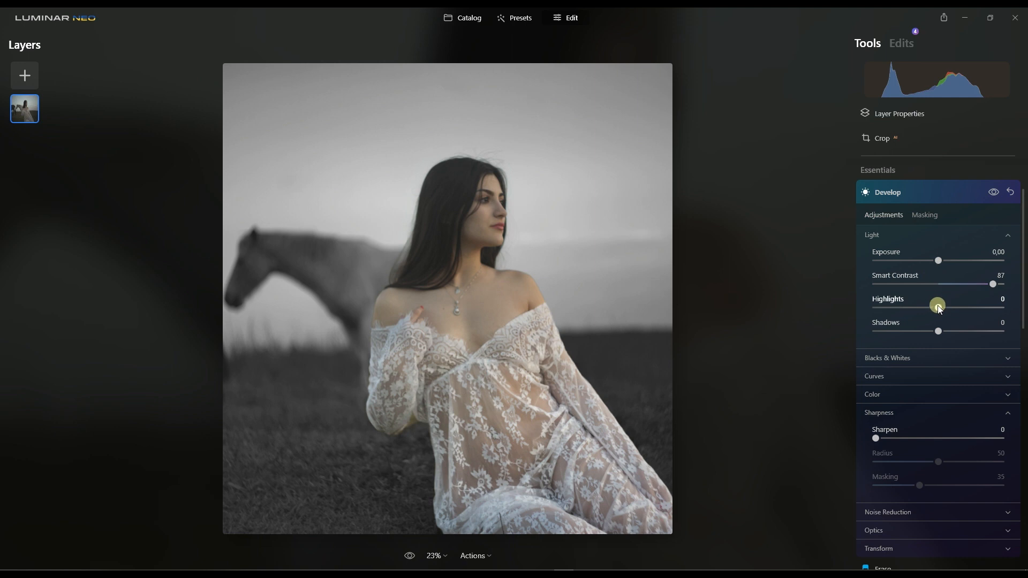
left_click_drag(939, 331, 973, 307)
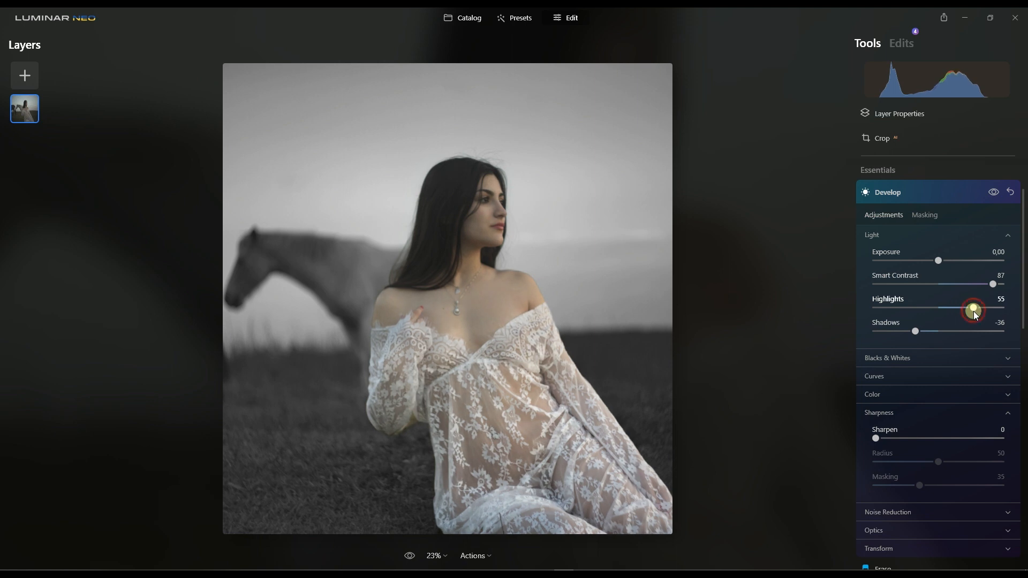
left_click(925, 195)
Raise the photo's Brilliance slightly above zero with the Color Harmony tool
scroll(888, 332, "down", 6)
left_click(904, 541)
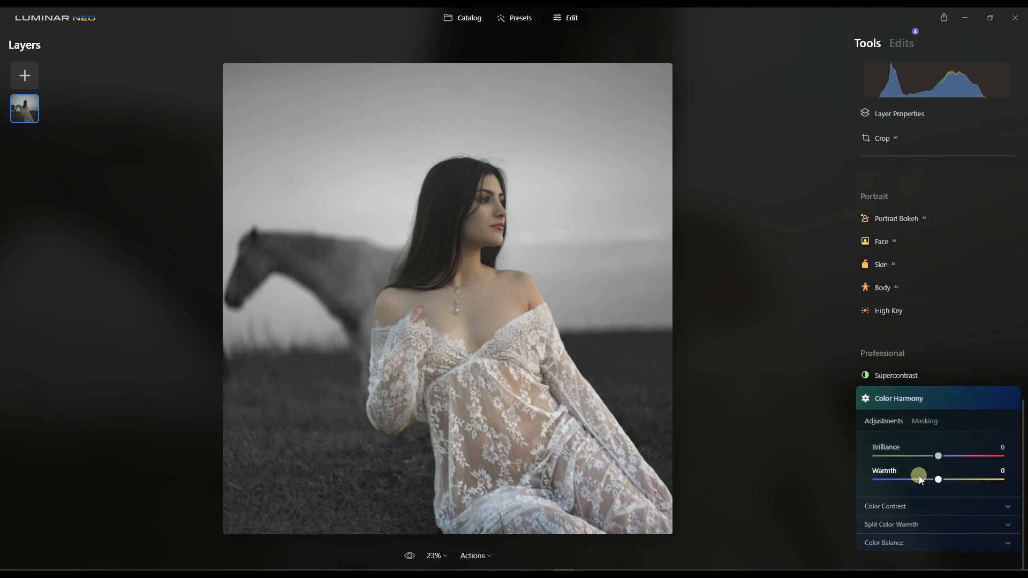
left_click_drag(940, 455, 954, 461)
left_click(912, 406)
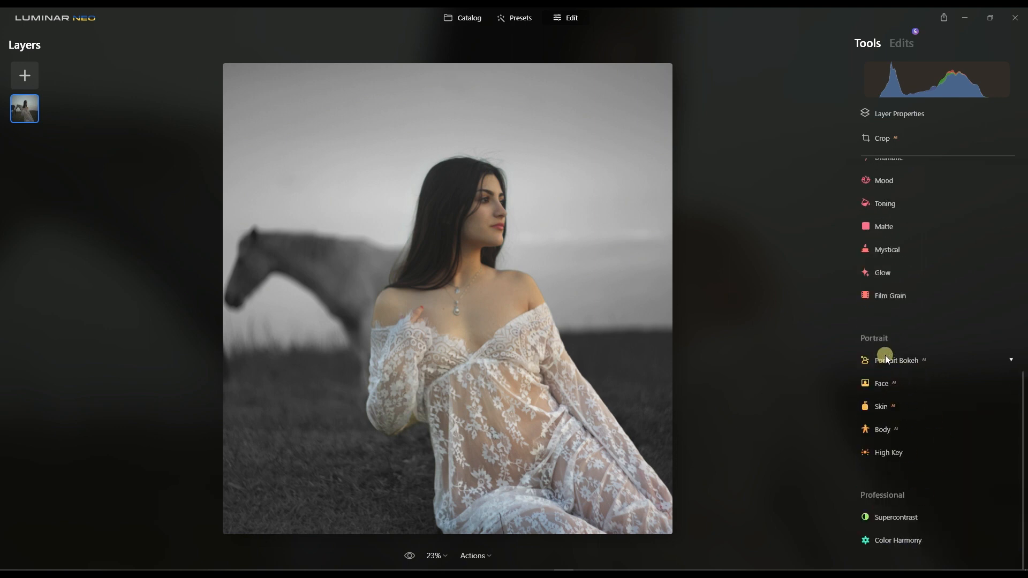
Add the Mystical effect to the whole photo with its Amount at 51
left_click(885, 252)
left_click(907, 304)
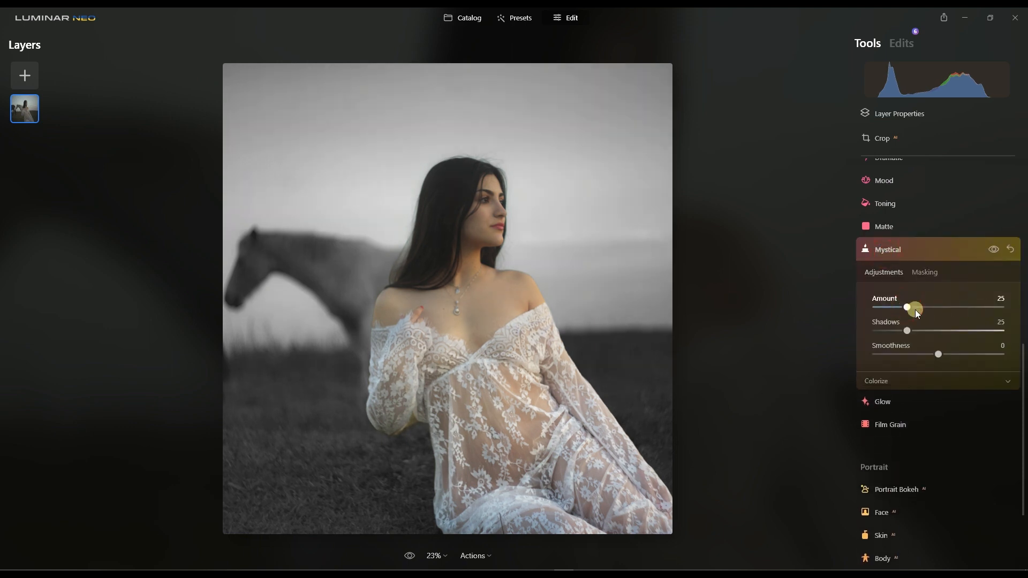
left_click(914, 306)
left_click_drag(915, 307, 940, 314)
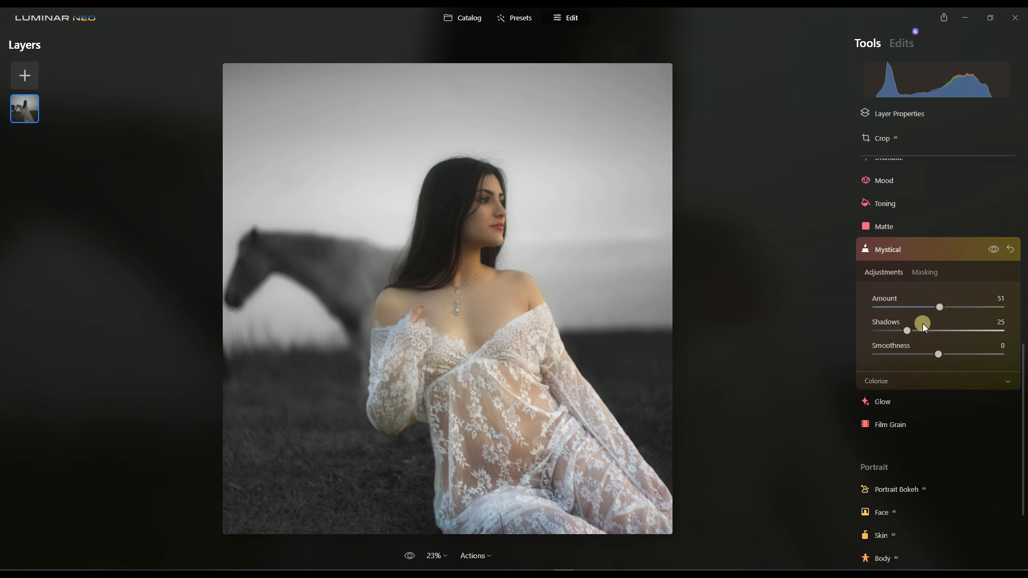
left_click(898, 244)
Brighten the woman's face by setting Face Light to 39 in the Face tool and check the face up close
scroll(890, 237, "up", 8)
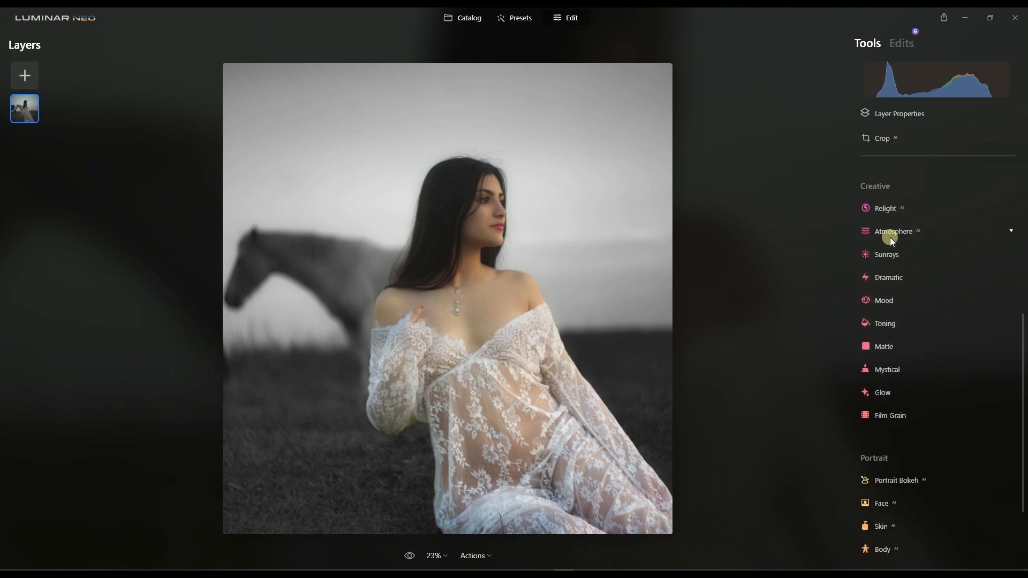
scroll(890, 237, "up", 3)
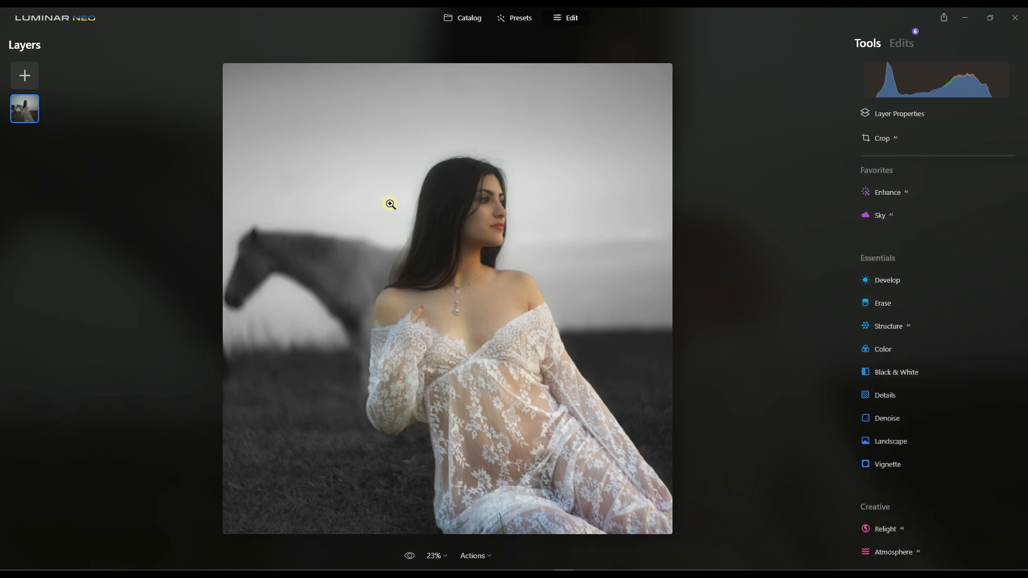
scroll(897, 425, "down", 9)
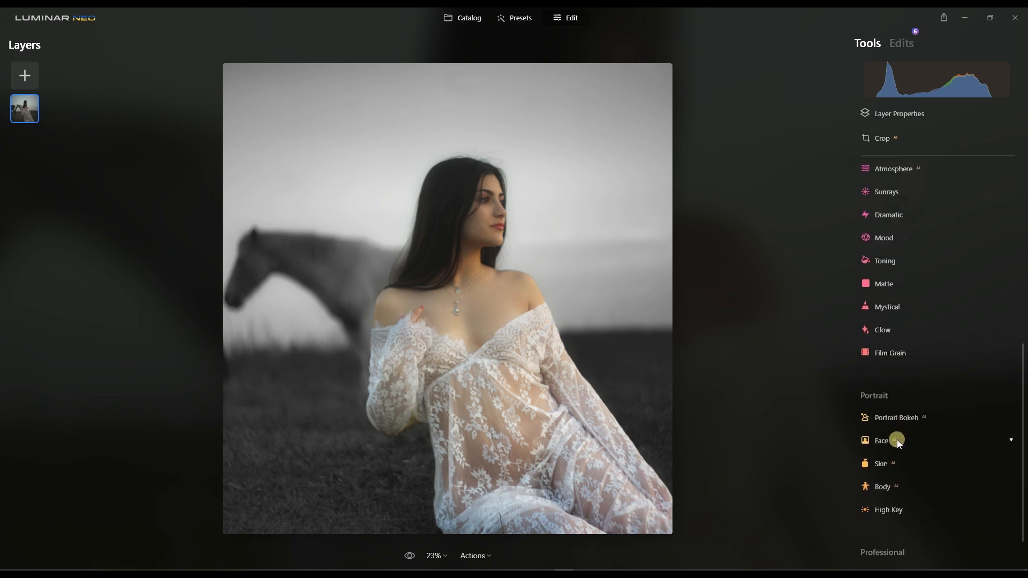
left_click(888, 442)
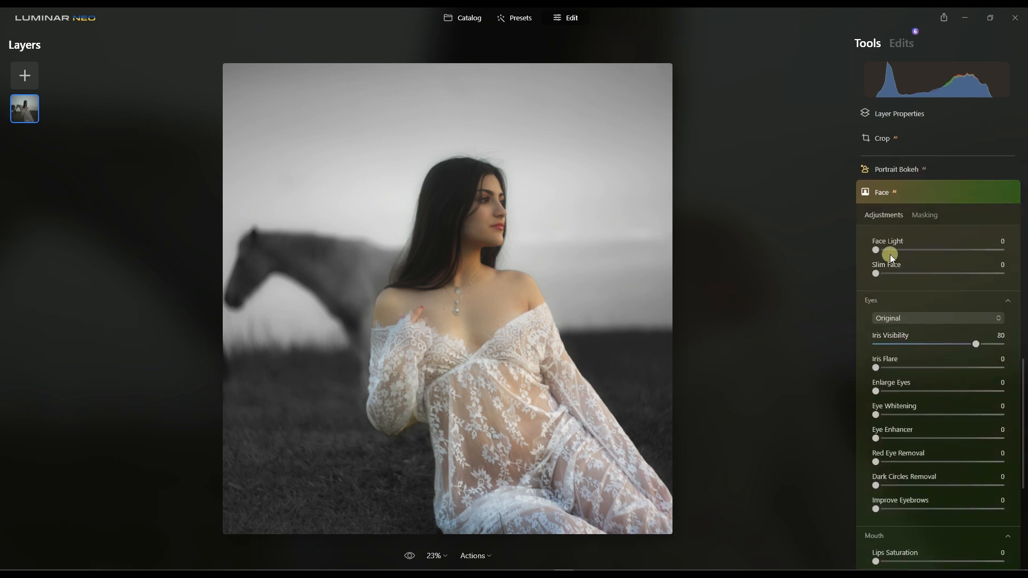
scroll(885, 255, "down", 1)
left_click(888, 255)
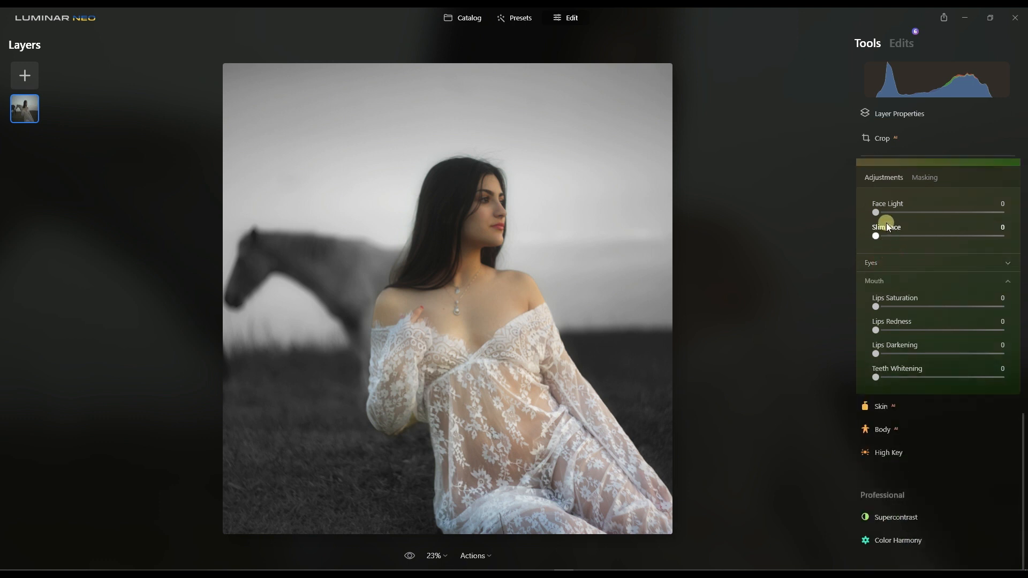
left_click_drag(881, 213, 916, 219)
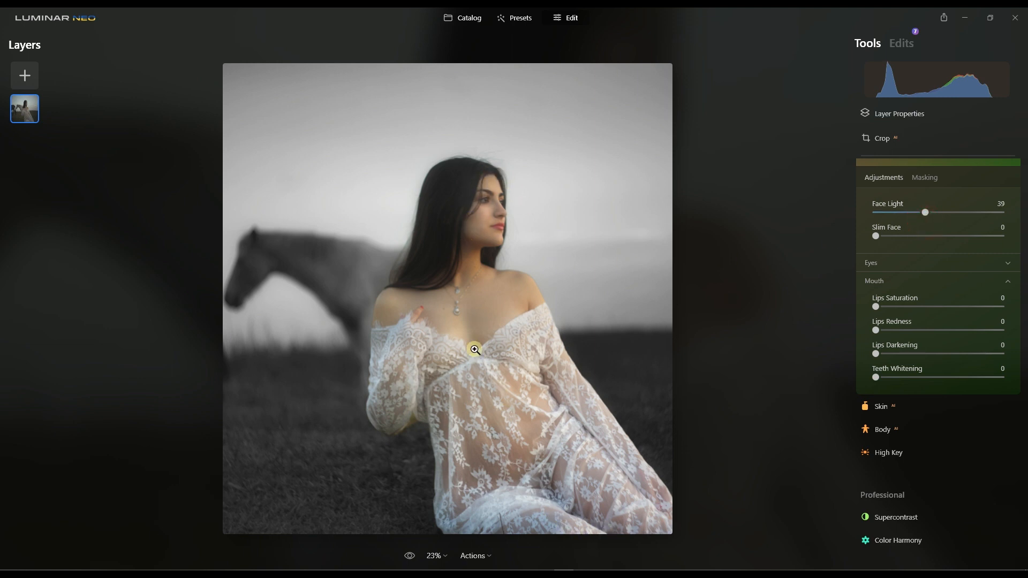
left_click(509, 300)
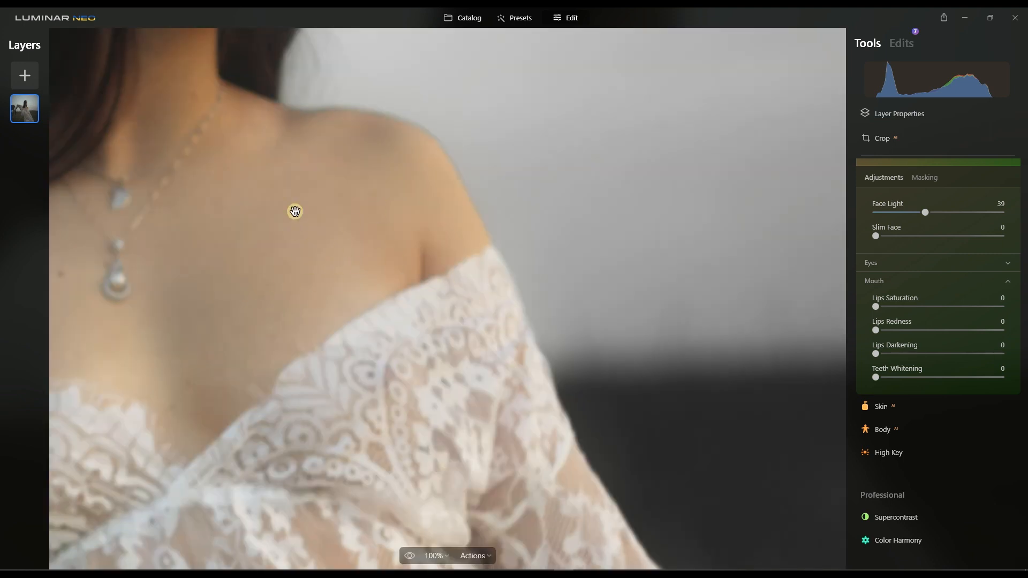
left_click_drag(294, 209, 362, 496)
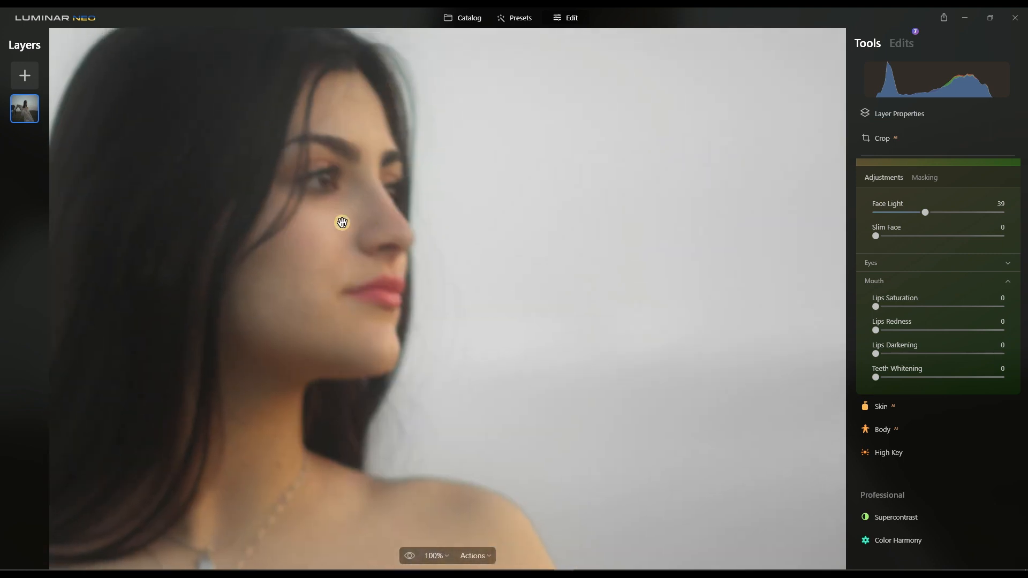
left_click(328, 251)
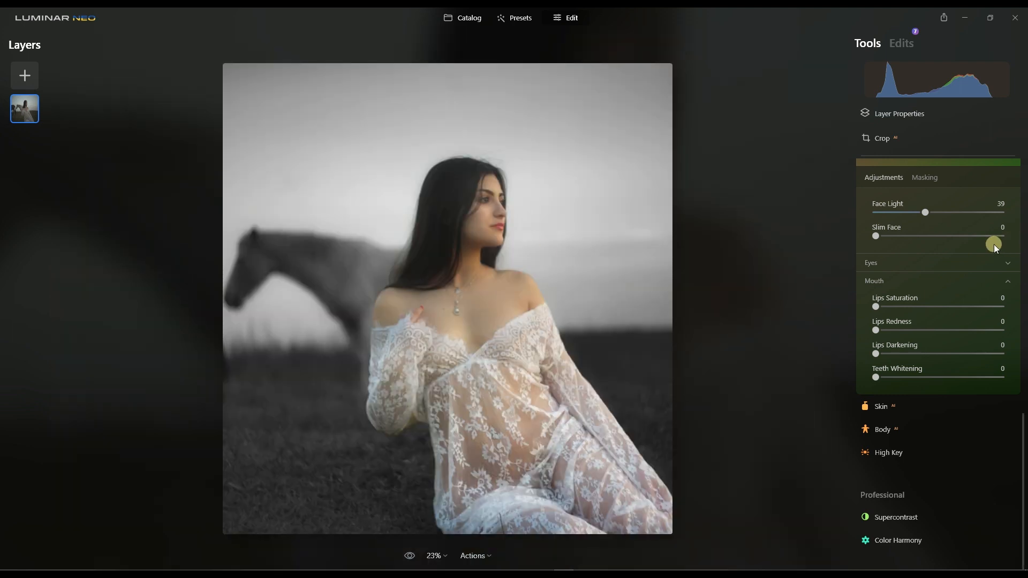
Try Develop's Sharpen at 27 and 0 while examining the woman's face, and set it to 39
scroll(929, 197, "up", 12)
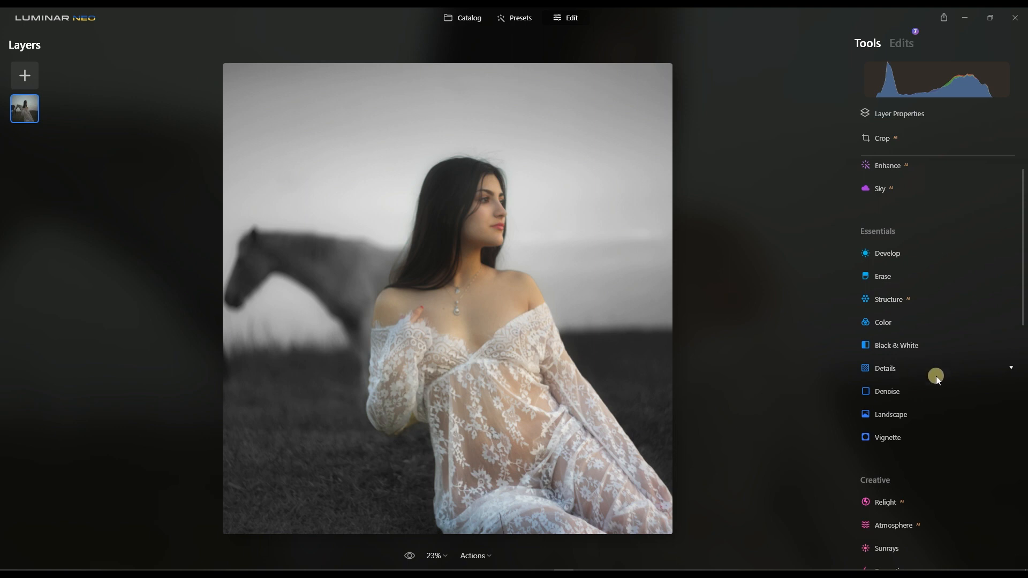
left_click(894, 253)
scroll(921, 397, "down", 4)
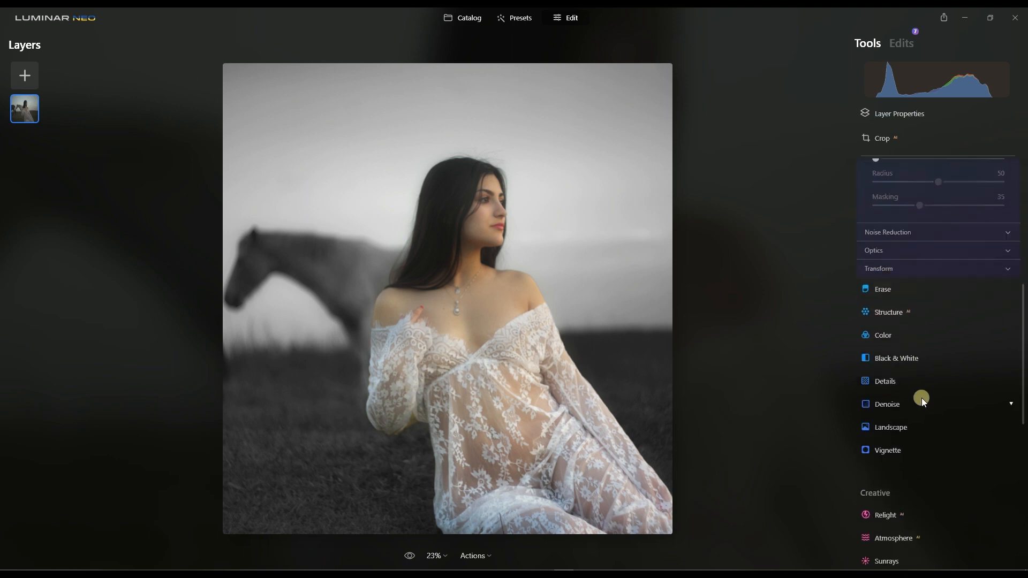
scroll(905, 210, "up", 2)
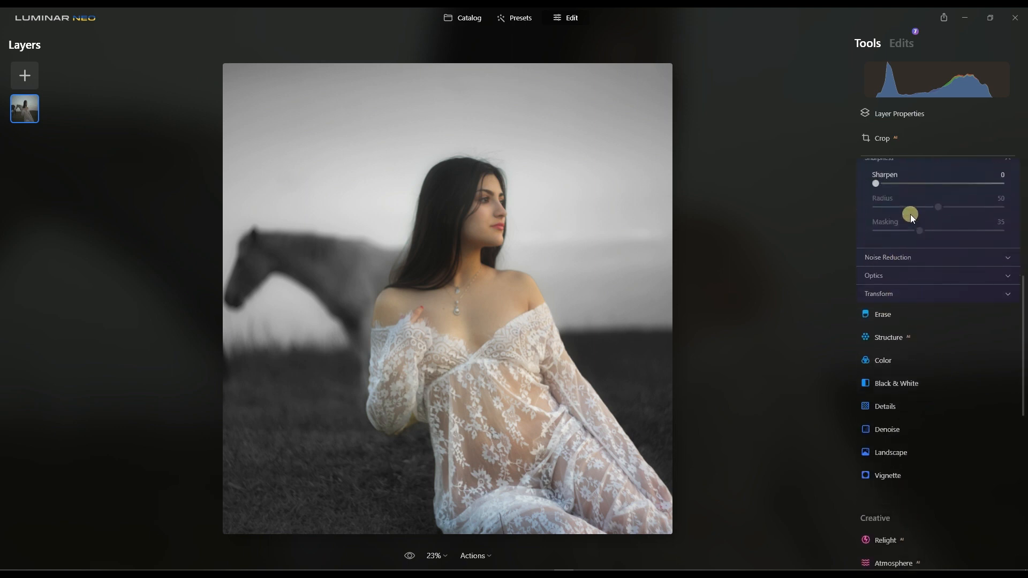
left_click(910, 191)
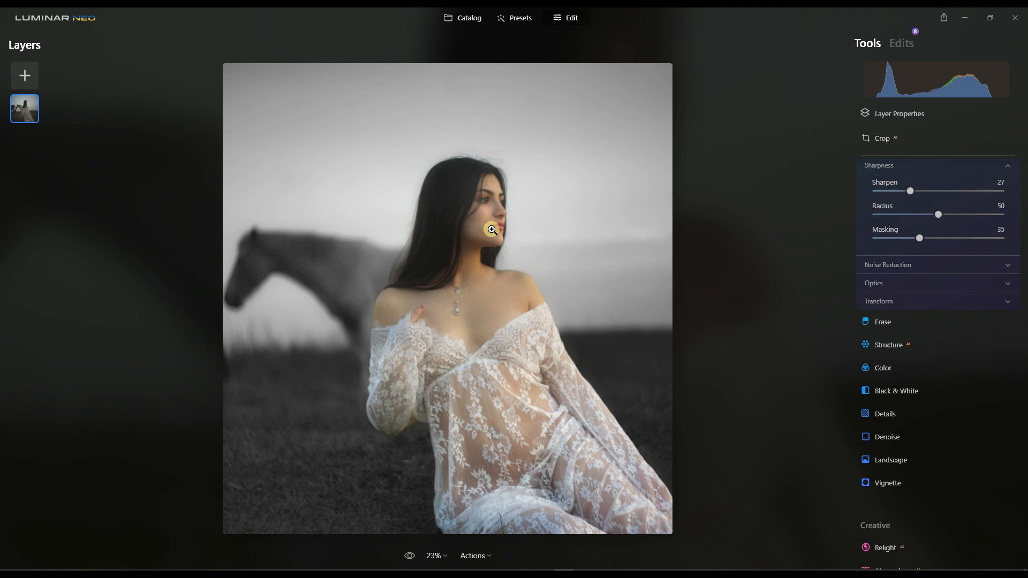
left_click(492, 202)
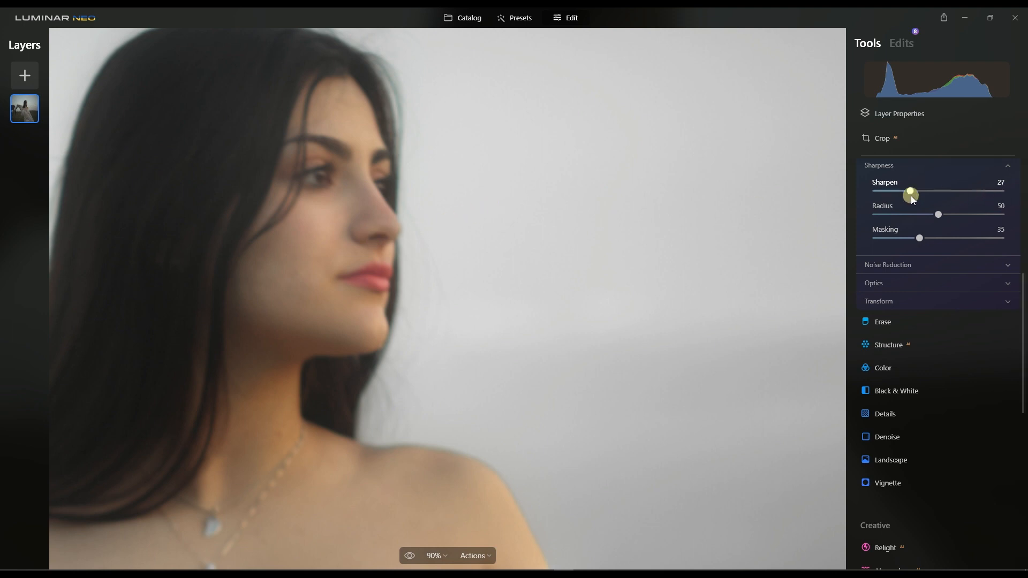
left_click_drag(909, 189, 867, 189)
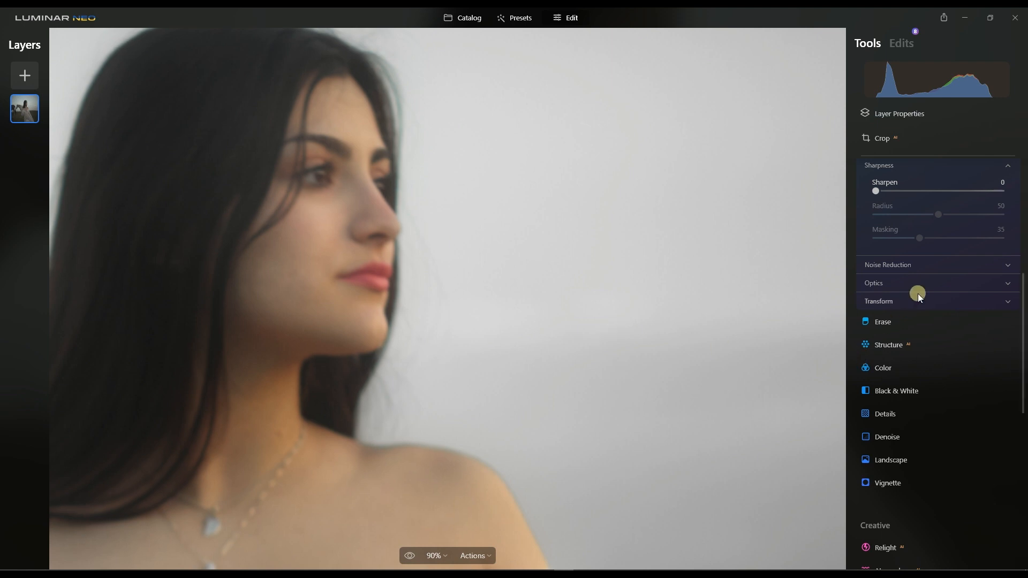
left_click(925, 190)
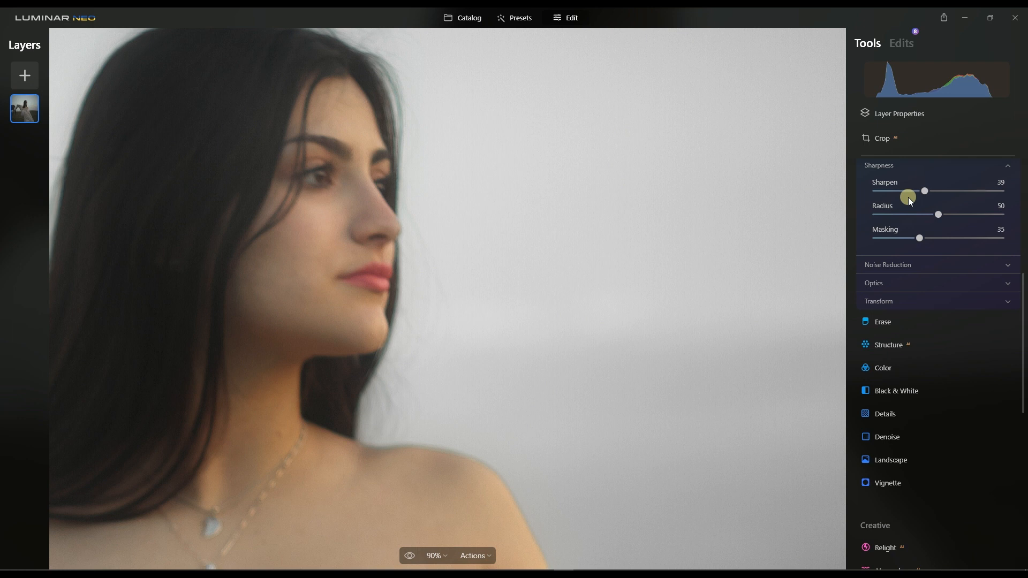
left_click(487, 329)
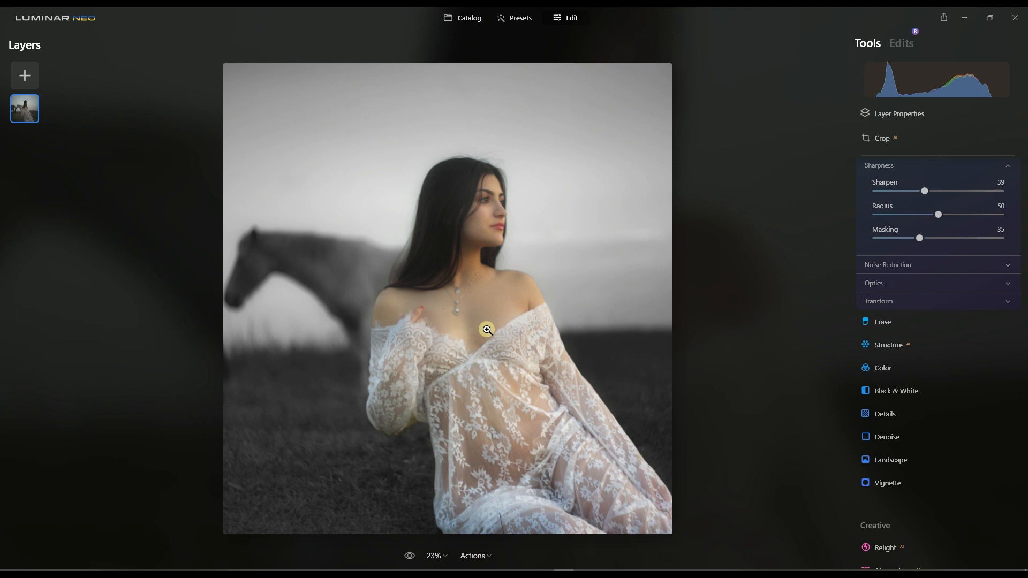